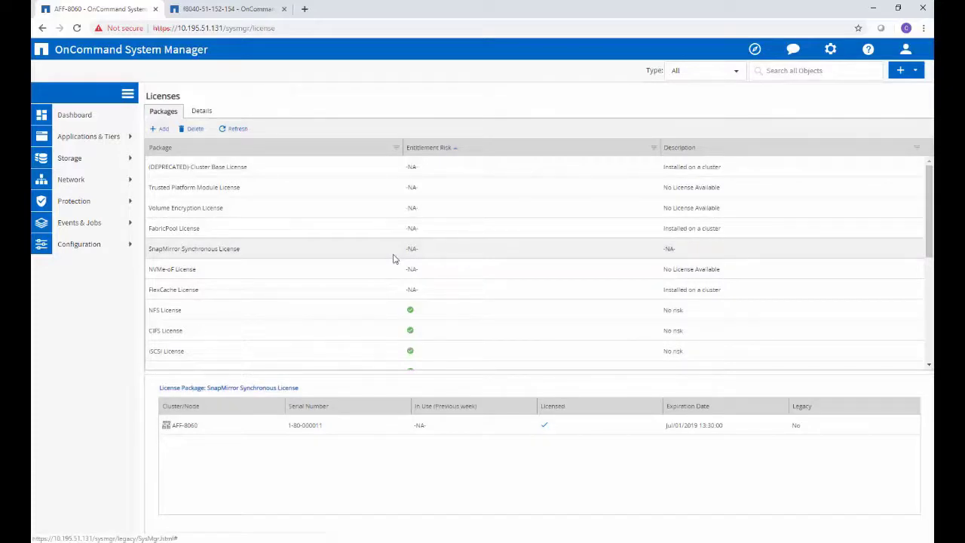
# Open the volume list of the SVM ORACLENFS_QA
pyautogui.click(94, 157)
pyautogui.click(96, 234)
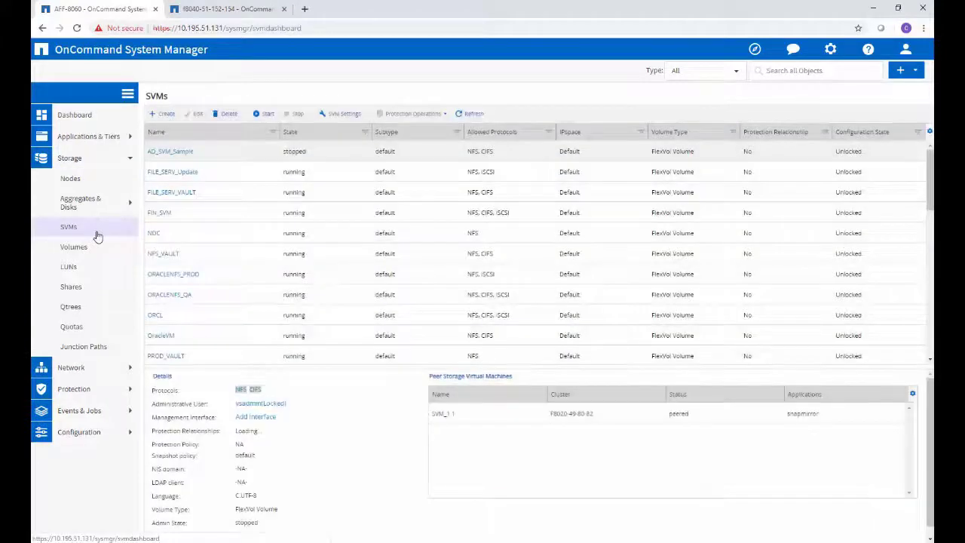
pyautogui.click(220, 302)
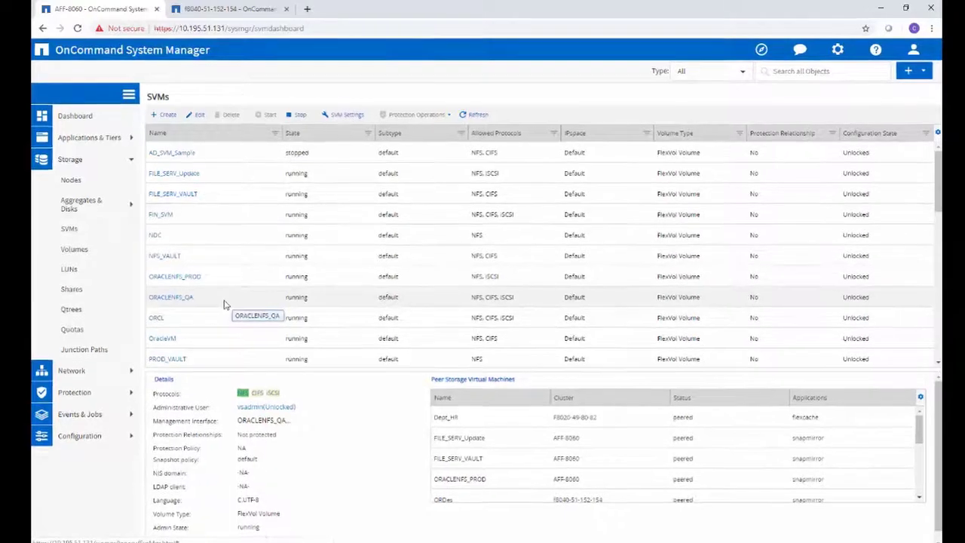
pyautogui.click(128, 263)
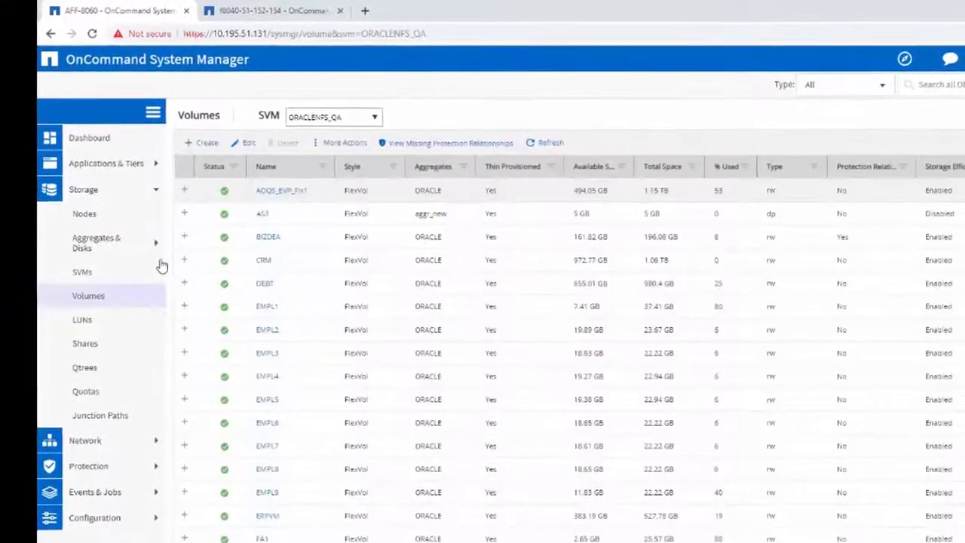
# Create a 20 GB FlexVol volume named vol_Source on the aggregate Aggr_For_VM
pyautogui.click(215, 147)
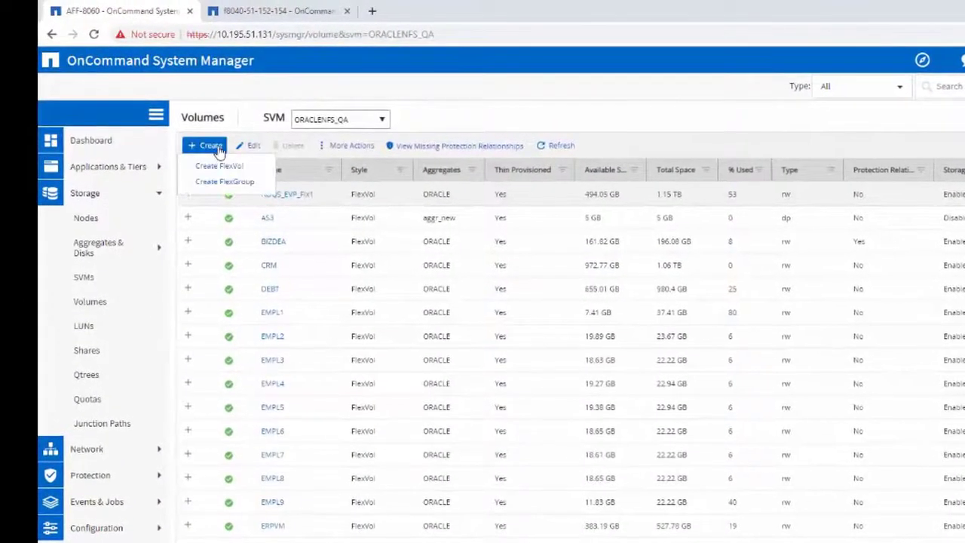
pyautogui.click(217, 165)
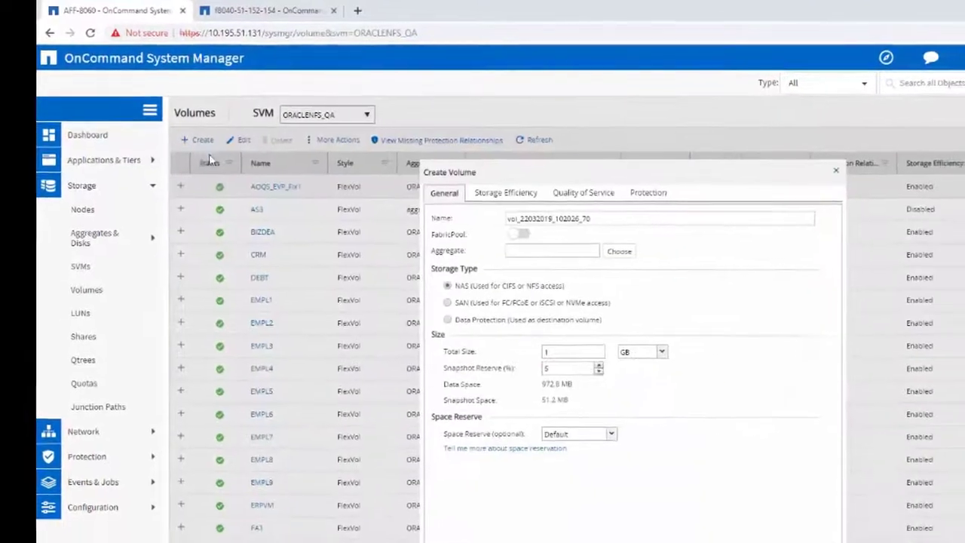
pyautogui.moveTo(490, 209); pyautogui.dragTo(558, 208)
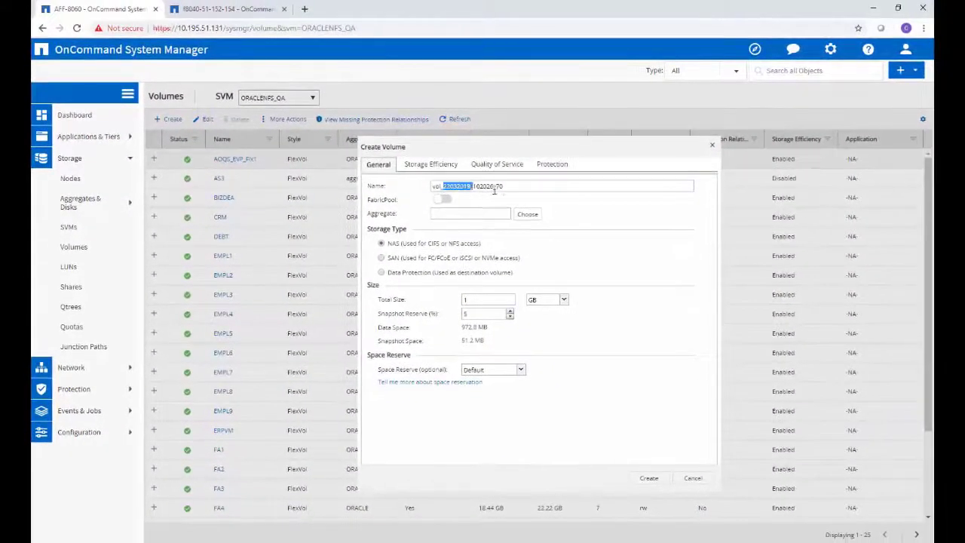
pyautogui.write('Source')
pyautogui.click(527, 214)
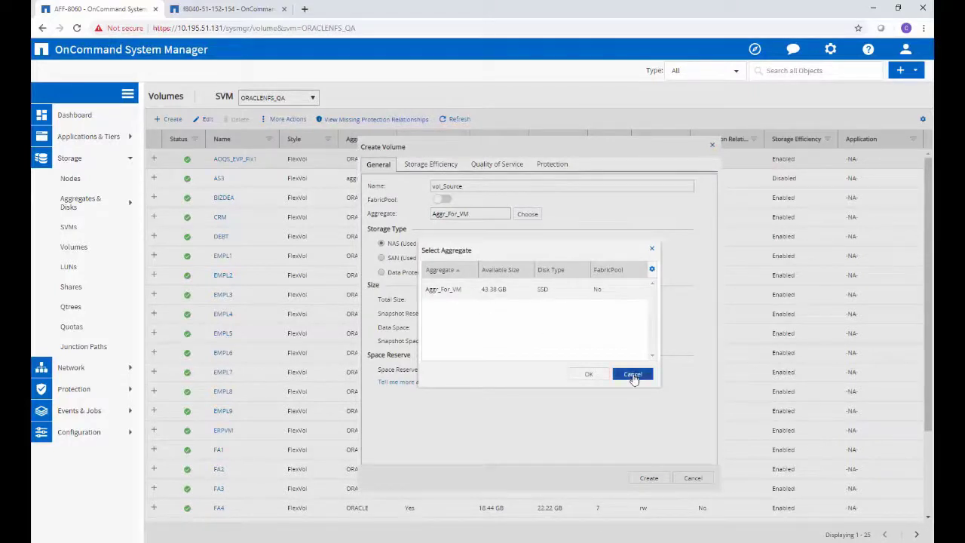
pyautogui.click(589, 374)
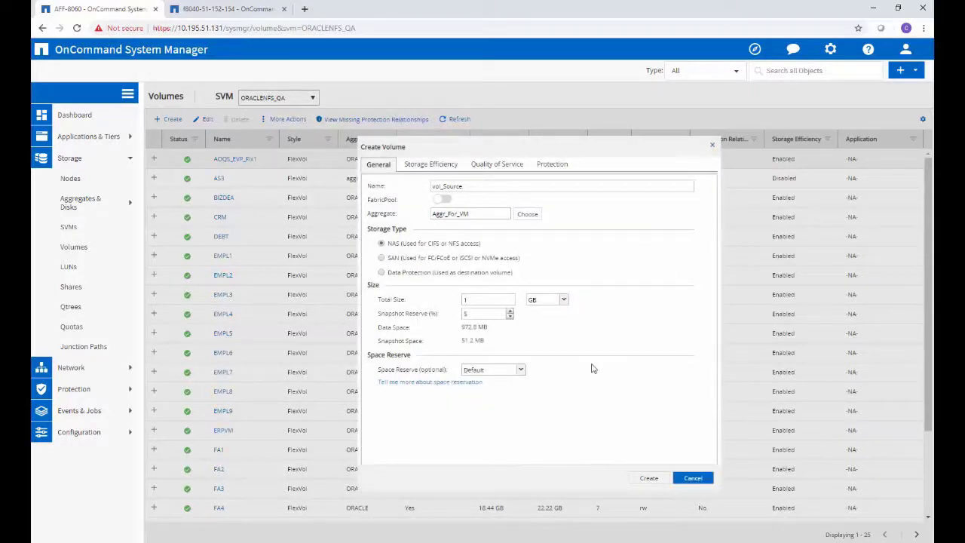
pyautogui.click(483, 300)
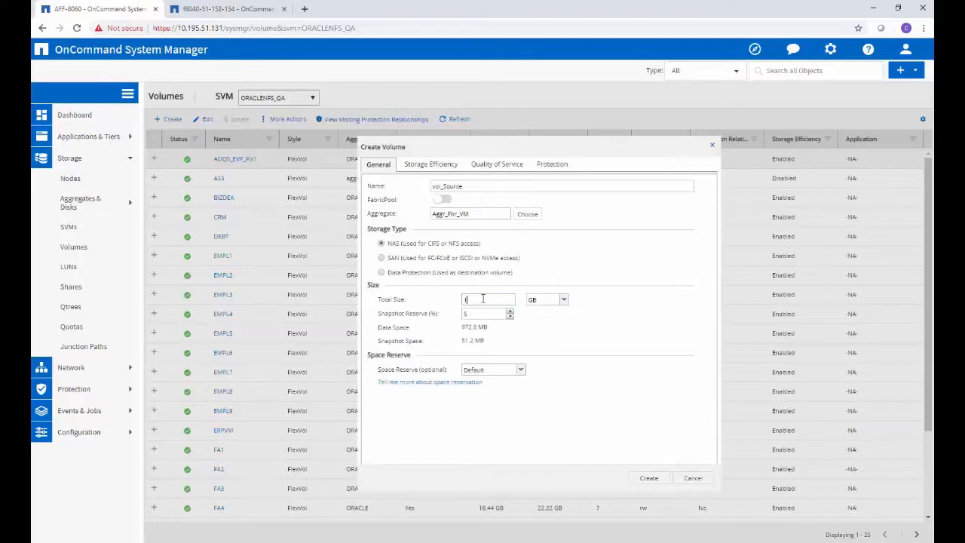
pyautogui.write('20')
pyautogui.click(640, 478)
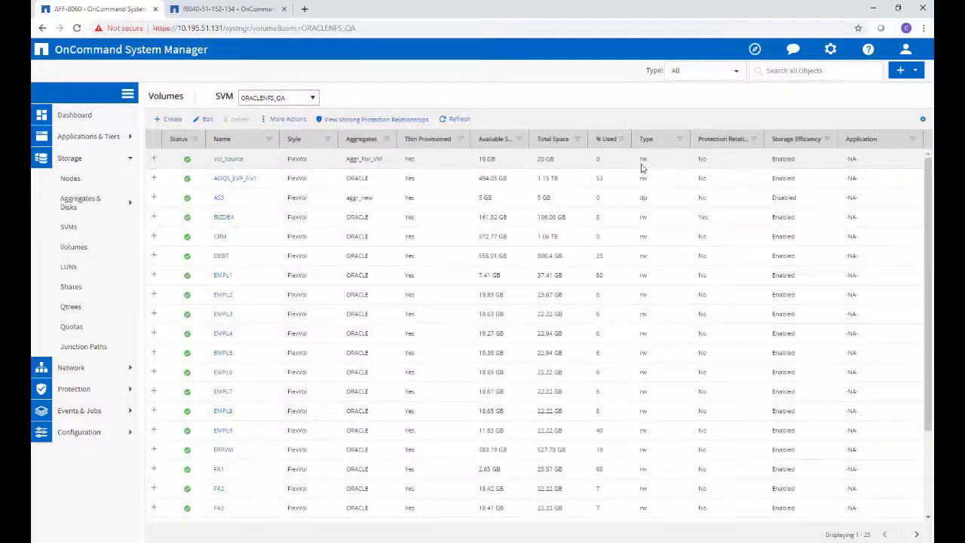
# Look up the ORACLENFS_QA NFS interface address and, in the Linux terminal, mount 10.195.48.151:\vol_Source on a new directory \mnt\vol_Source
pyautogui.click(124, 368)
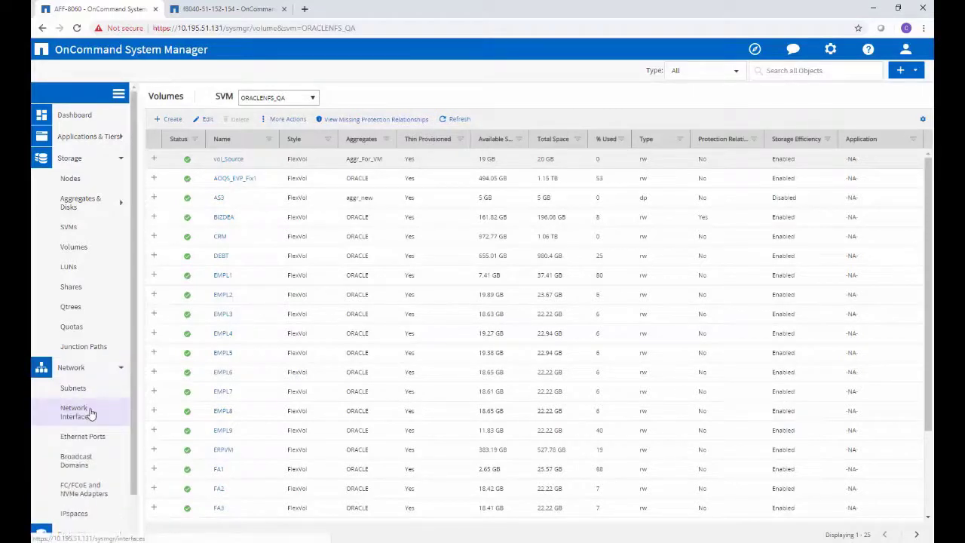
pyautogui.click(89, 409)
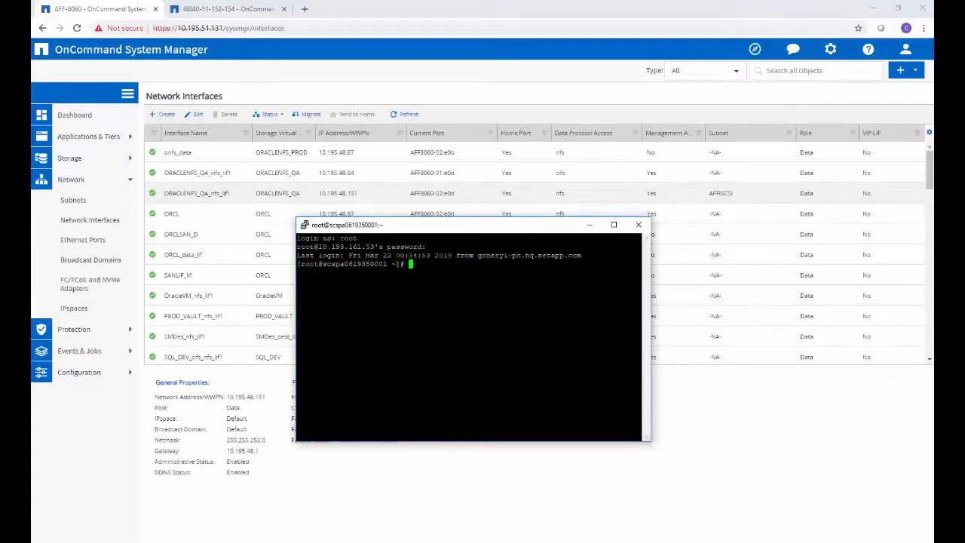
pyautogui.write('mkdir \\mnt\\vol_Source')
pyautogui.press('Return')
pyautogui.write('mount 10.195.48.151:\\vol_Source \\mnt\\vol_Source')
pyautogui.press('Return')
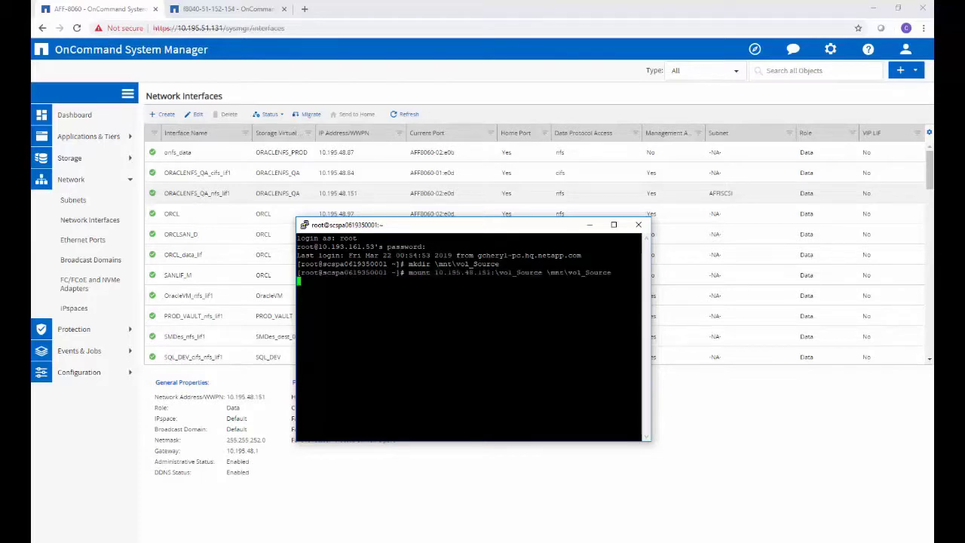
# List the mounts that match 10.195.48.151 and check the disk space of /root/mntvol_Source with df -ha
pyautogui.write('mount | grep 10.195.48.')
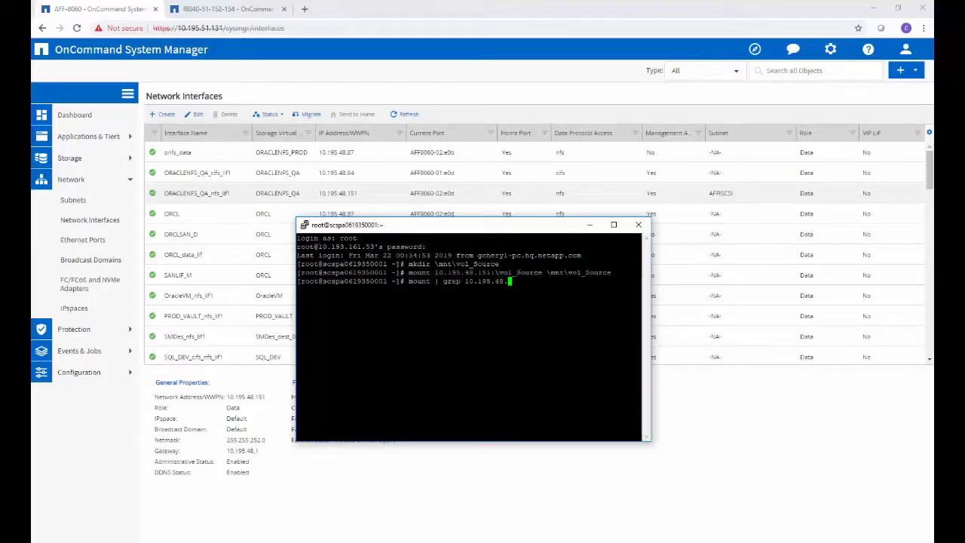
pyautogui.write('151')
pyautogui.press('Return')
pyautogui.moveTo(352, 349); pyautogui.dragTo(504, 350)
pyautogui.write('df -ha /root/mntv')
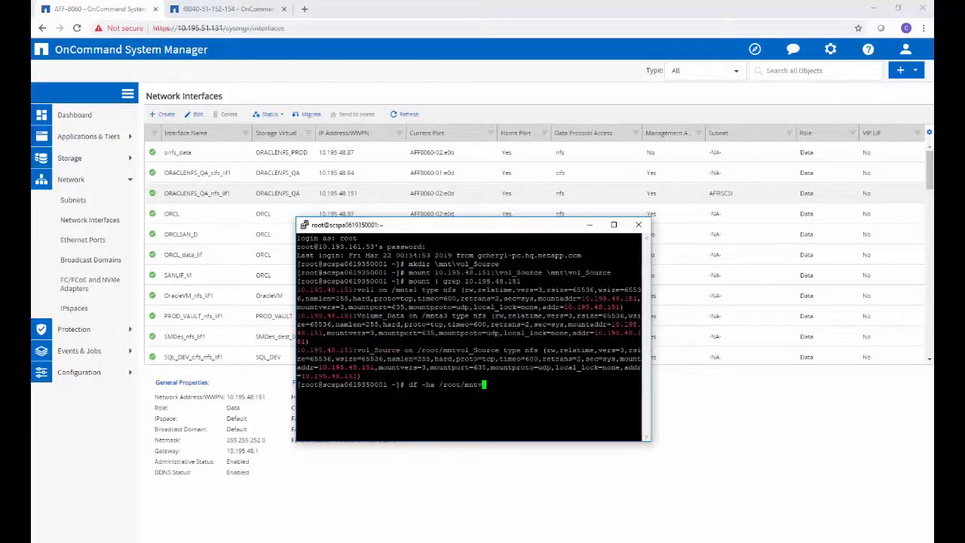
pyautogui.write('ol_Source')
pyautogui.press('Return')
# In the mntvol_Source directory, create a file named file and save the copied network interface properties into it with nano
pyautogui.write('cd ')
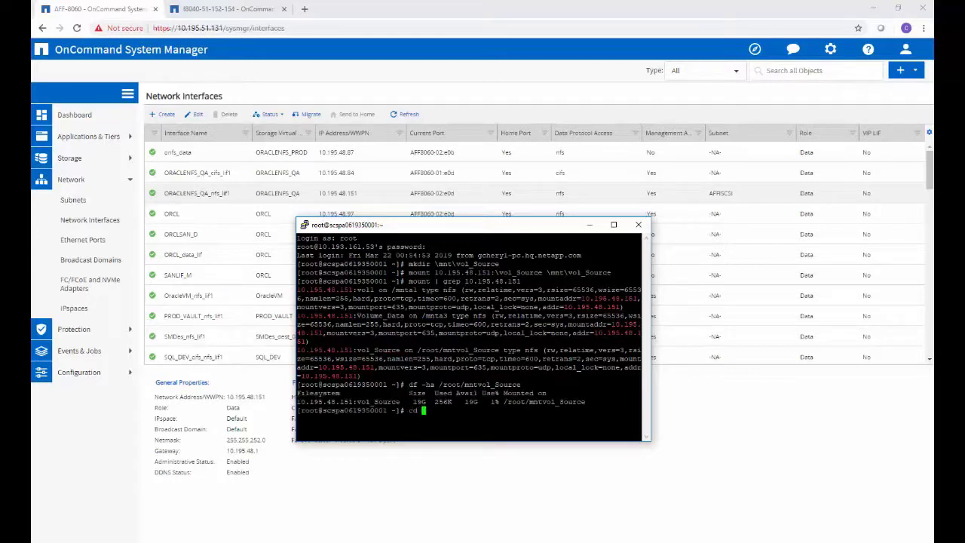
pyautogui.write('\\mntvol_Source')
pyautogui.press('Return')
pyautogui.write('touch file')
pyautogui.press('Return')
pyautogui.write('nano fil')
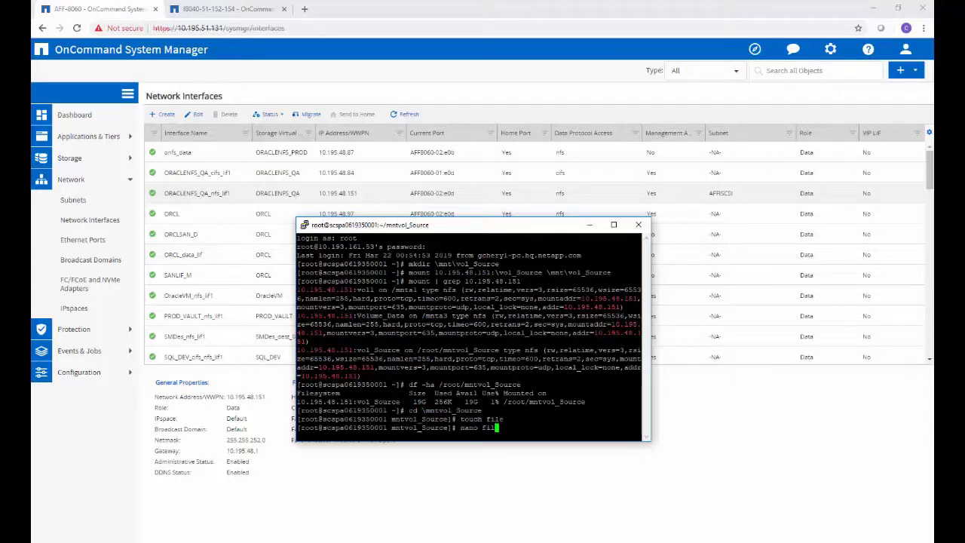
pyautogui.write('e')
pyautogui.press('Return')
pyautogui.write('IPspace: Default Broadcast Domain: Default Netmask: 255.255.252.0 Gateway: 10.195.48.1 Administrative Status: Enabled DDNS Status: Enabled')
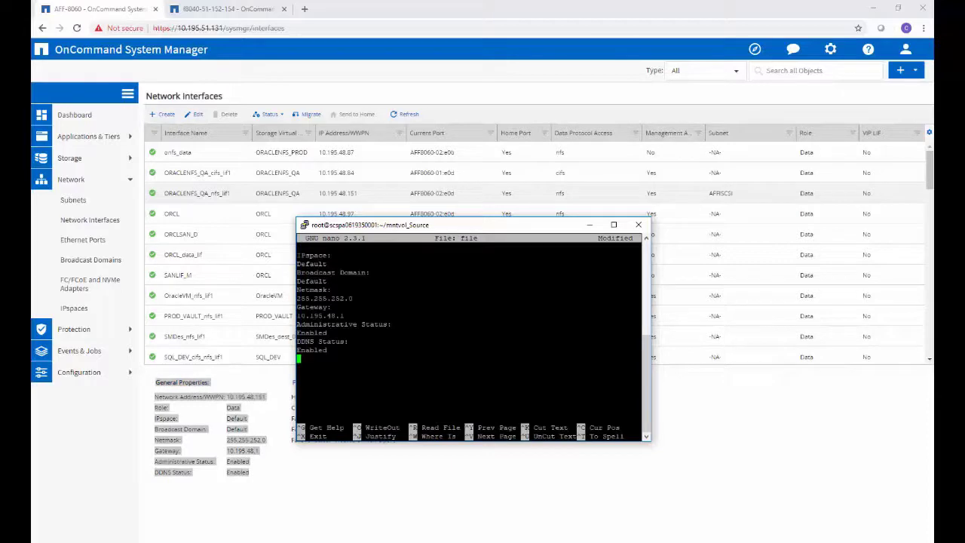
pyautogui.hotkey('ctrl', 'o')
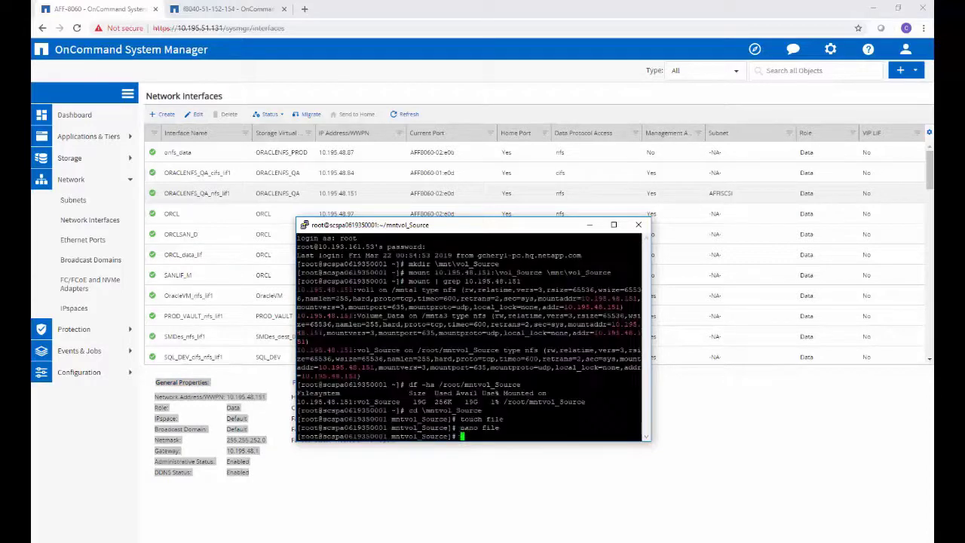
# Copy file to file1 through file5, list them, and check space usage with du -sh and df -ha /root/mntvol_Source
pyautogui.write('ce]# du -sh')
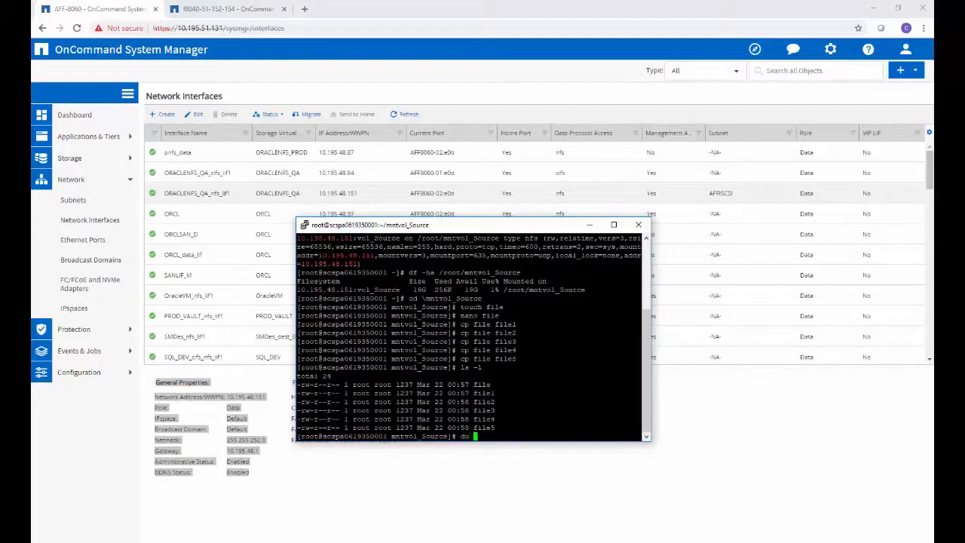
pyautogui.press('Return')
pyautogui.write('df -ha /root/mntvol_Source')
pyautogui.press('Return')
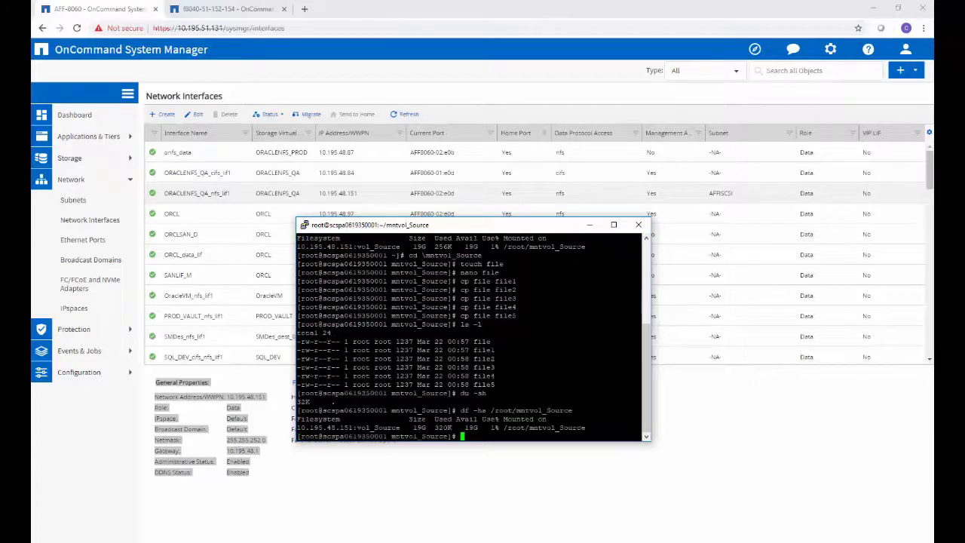
# Back in System Manager, start protecting the volume vol_Source and set its replication to Synchronous
pyautogui.click(69, 158)
pyautogui.click(96, 249)
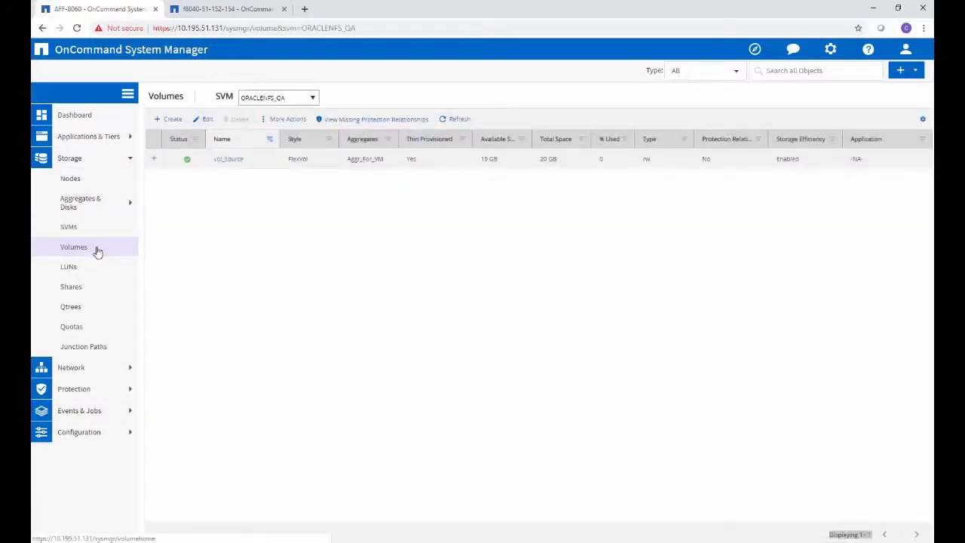
pyautogui.rightClick(252, 164)
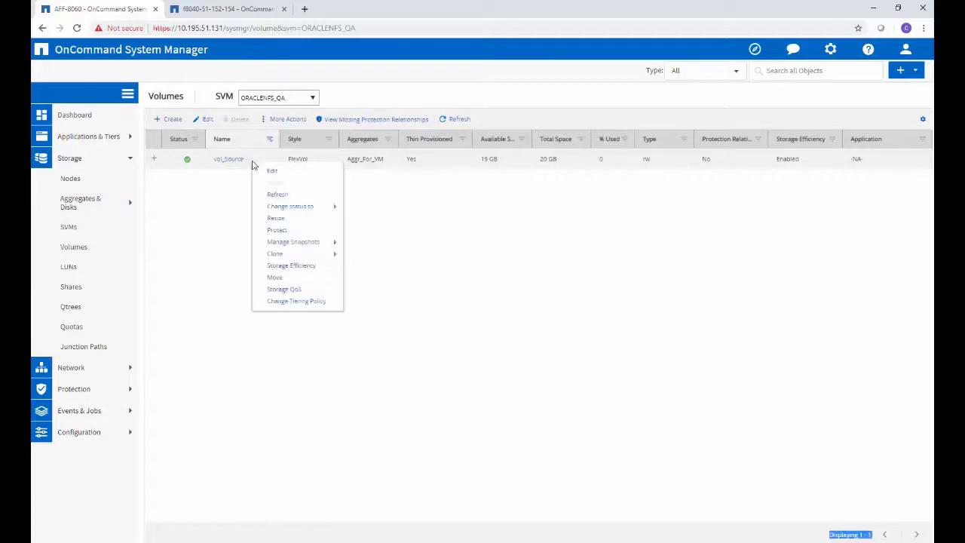
pyautogui.click(279, 230)
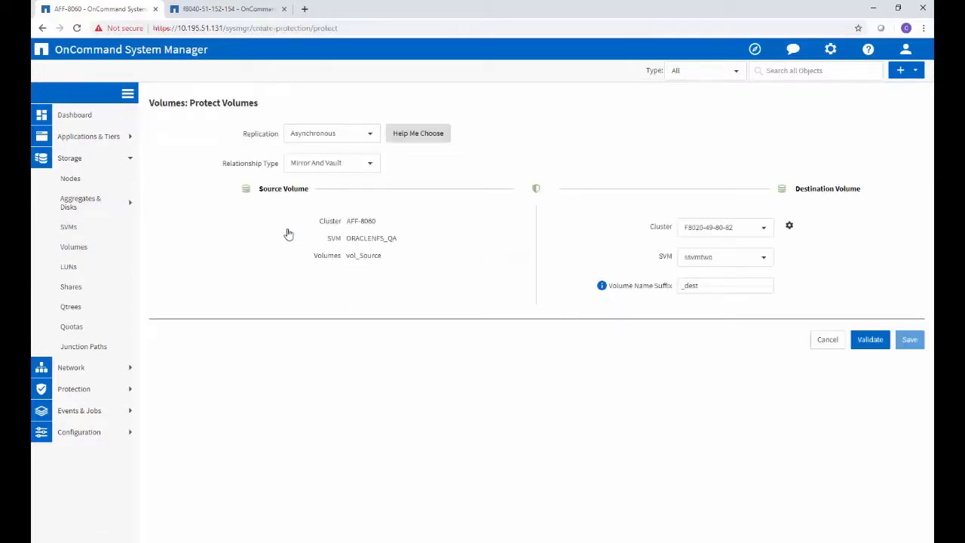
pyautogui.click(369, 135)
pyautogui.click(347, 159)
# Review the Help Me Choose protection guidance and the available synchronization modes, keeping StrictSync
pyautogui.click(400, 137)
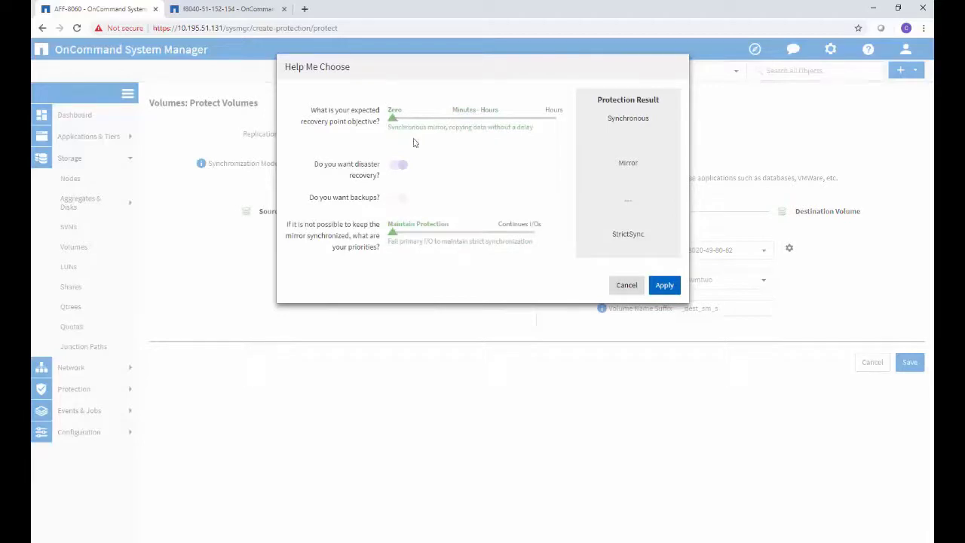
pyautogui.click(637, 291)
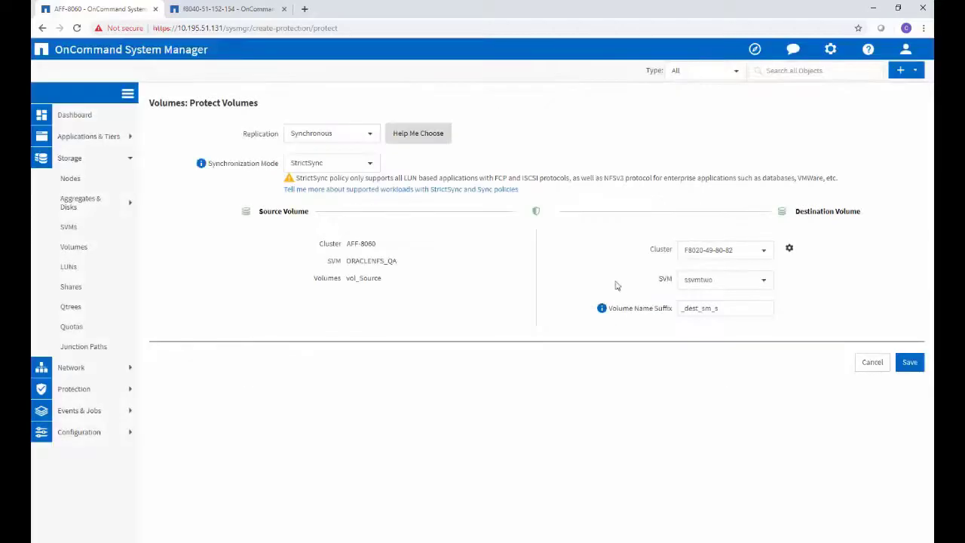
pyautogui.click(371, 165)
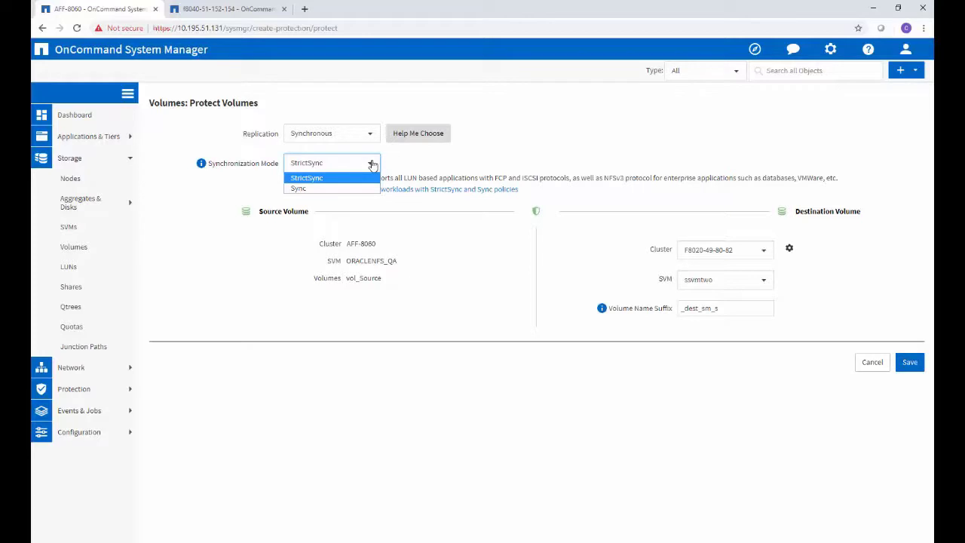
pyautogui.click(372, 164)
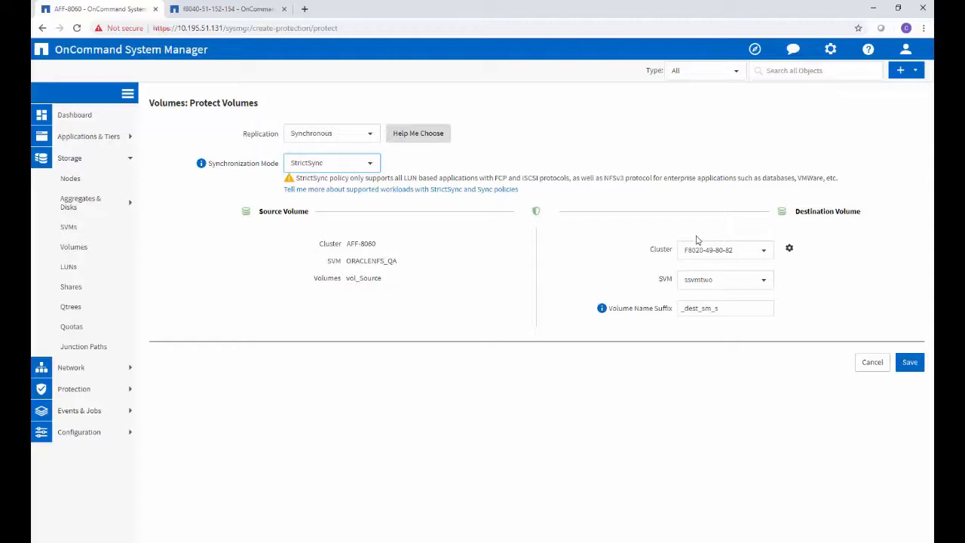
pyautogui.click(763, 255)
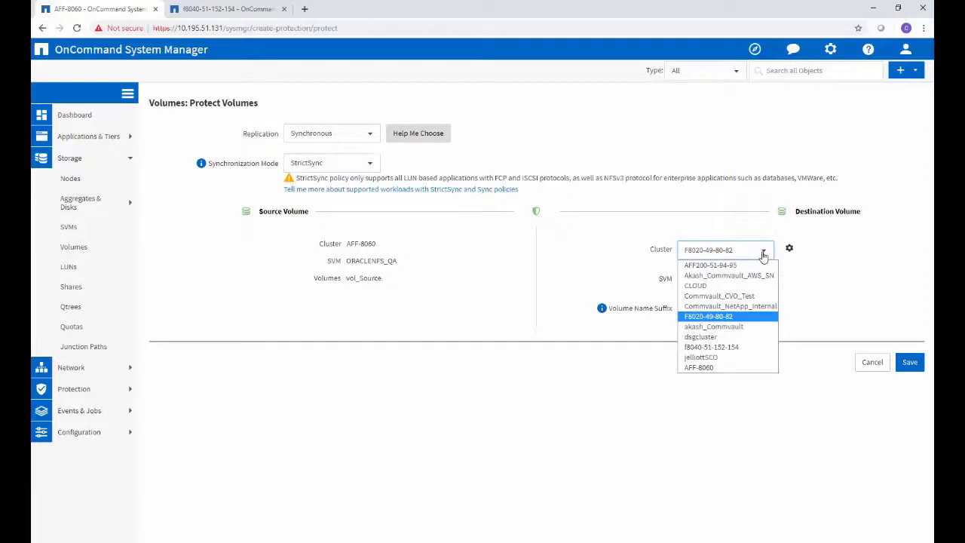
pyautogui.click(750, 348)
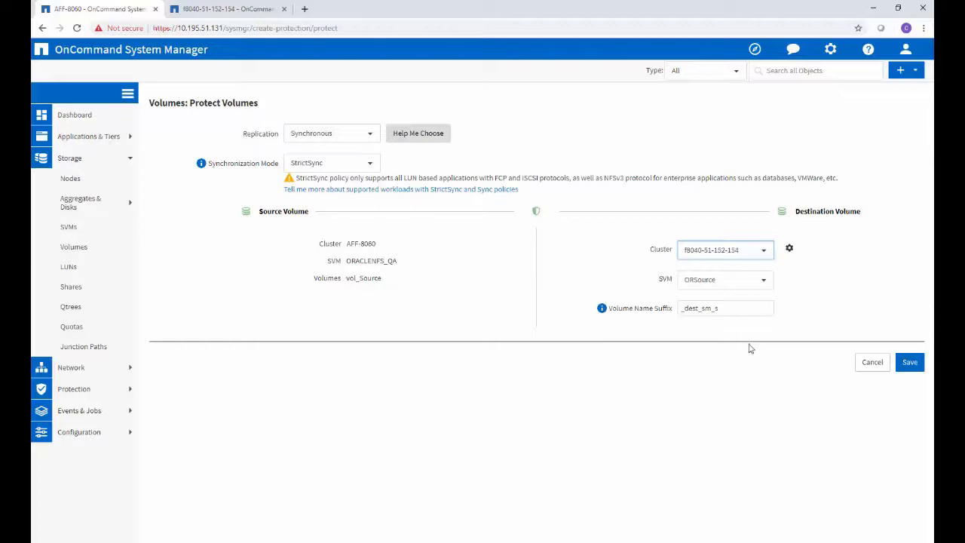
pyautogui.click(250, 9)
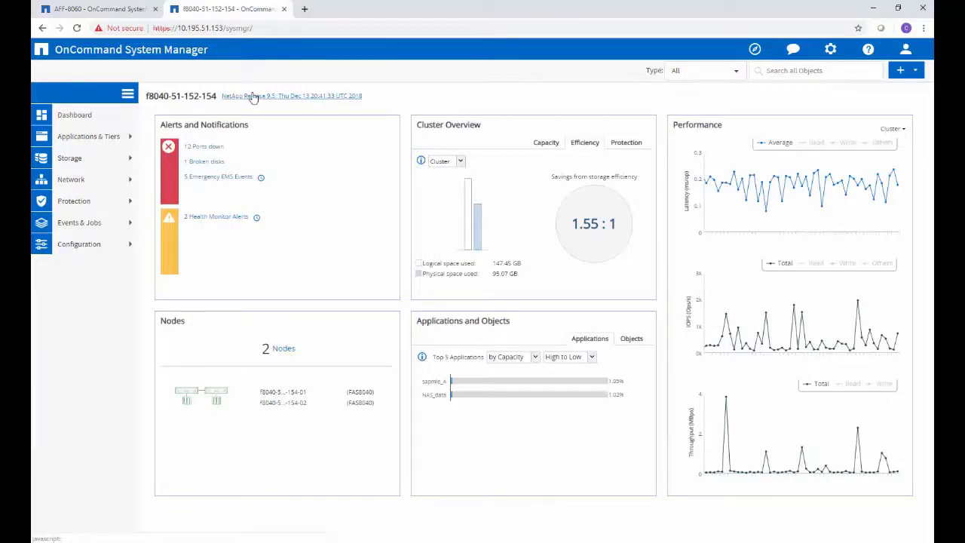
pyautogui.click(130, 15)
pyautogui.click(757, 285)
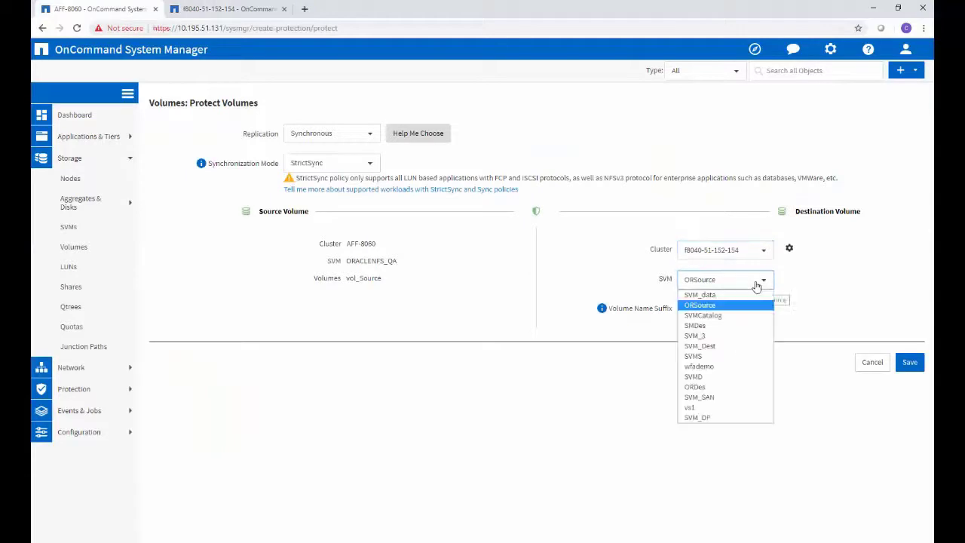
pyautogui.click(724, 366)
# Save the protection relationship, accept the StrictSync warning, and let the process run in the background
pyautogui.click(908, 363)
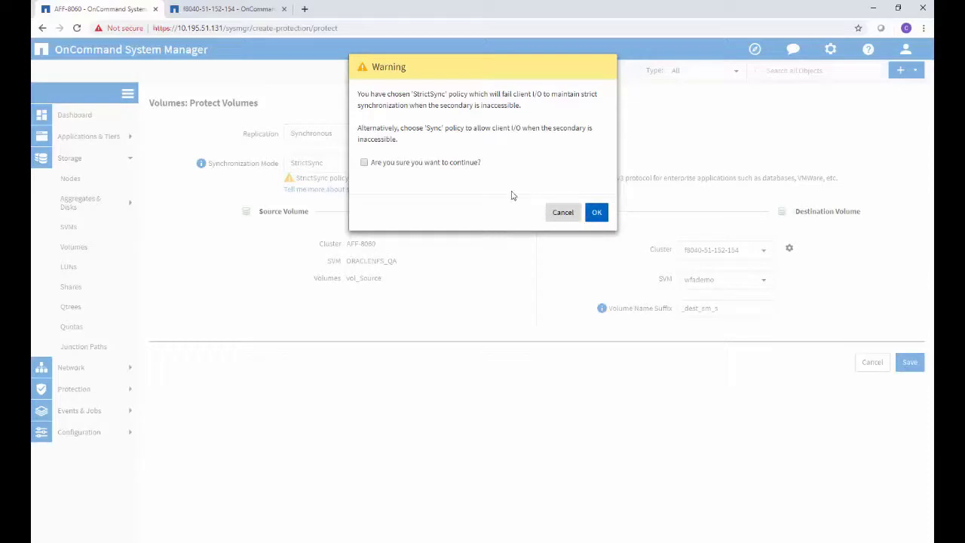
pyautogui.click(364, 163)
pyautogui.click(596, 211)
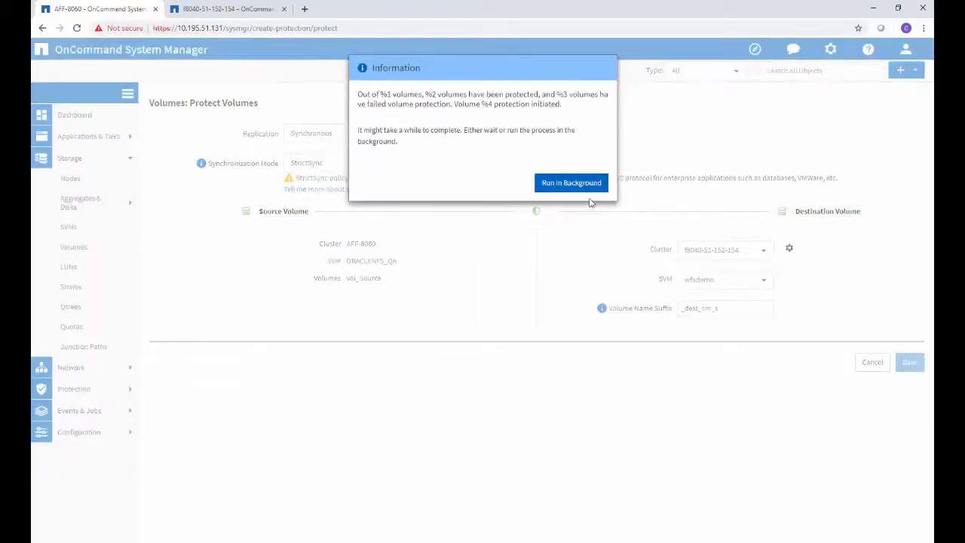
pyautogui.click(588, 186)
pyautogui.click(225, 9)
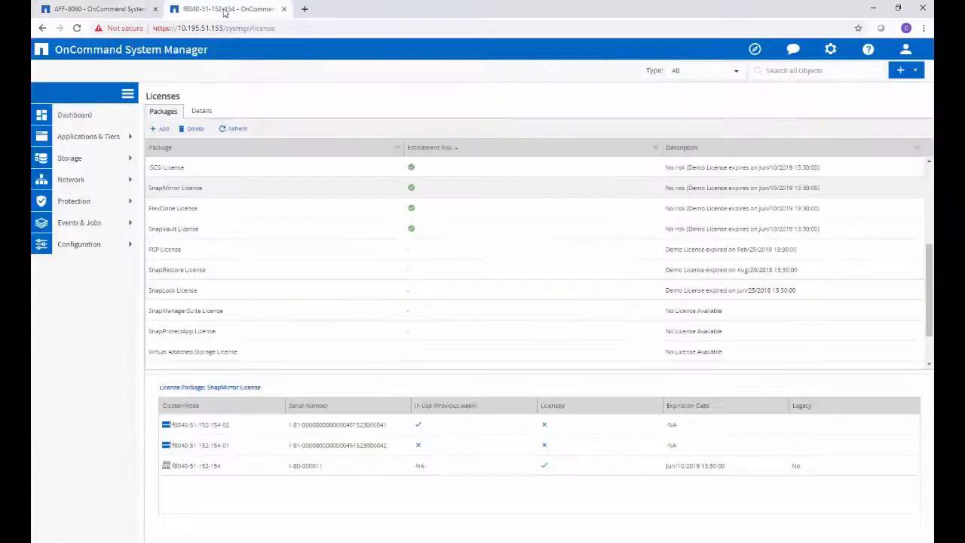
pyautogui.click(96, 212)
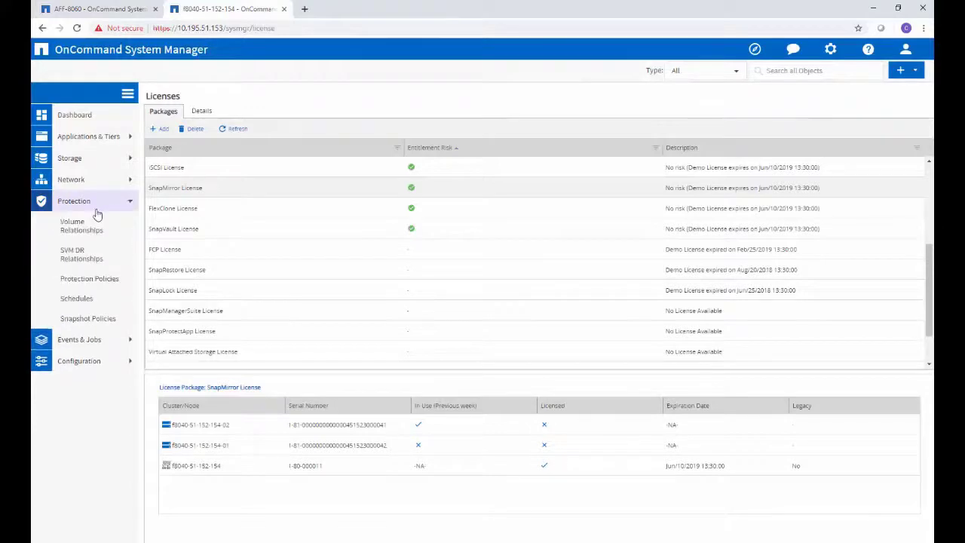
pyautogui.click(92, 230)
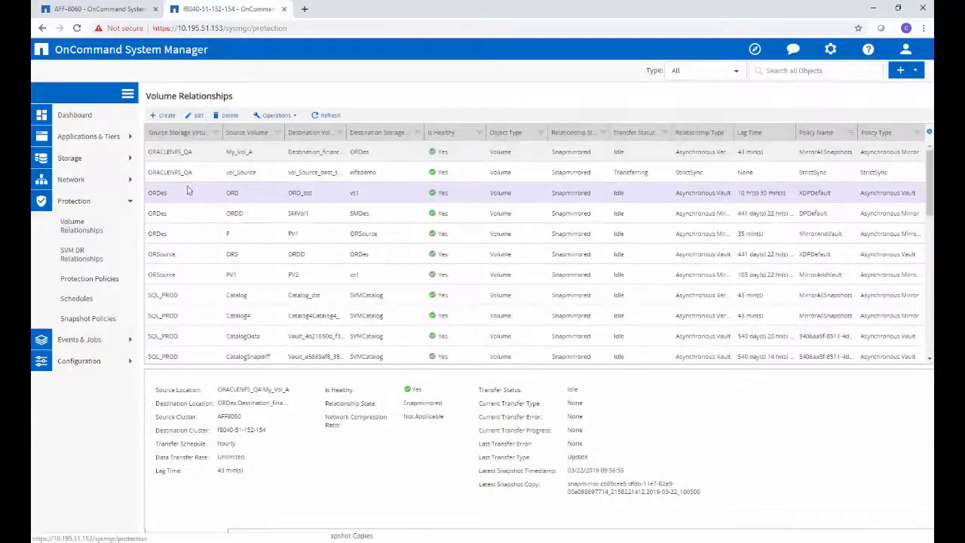
pyautogui.click(277, 133)
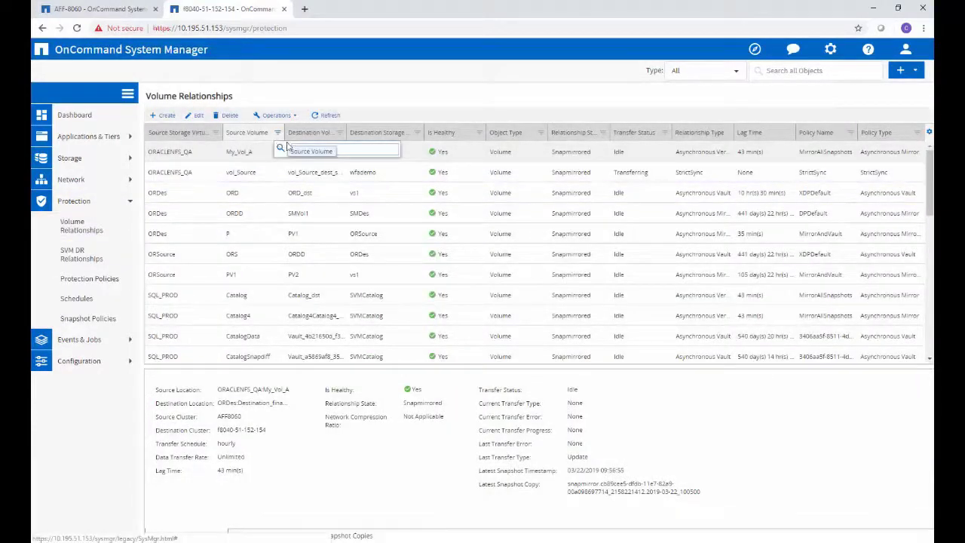
pyautogui.write('vol_sou')
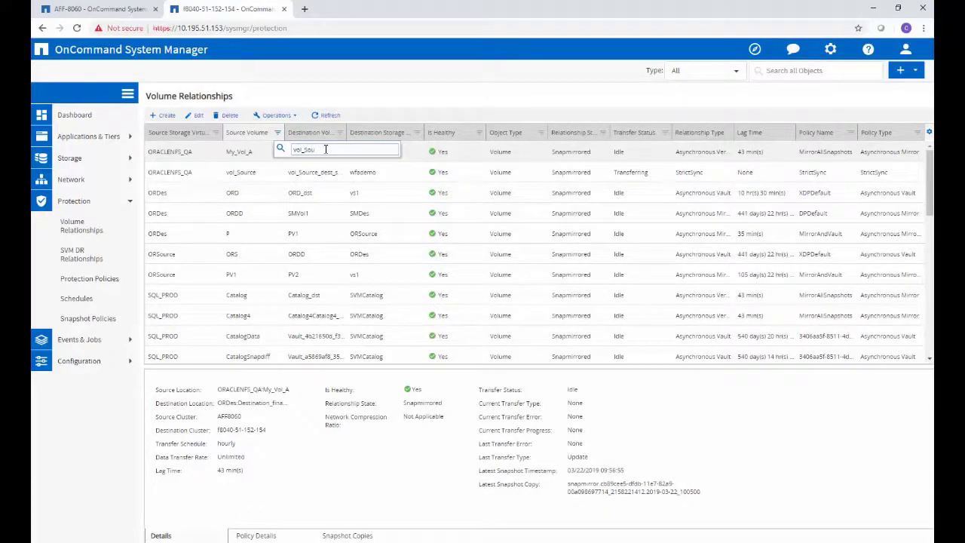
pyautogui.press('Return')
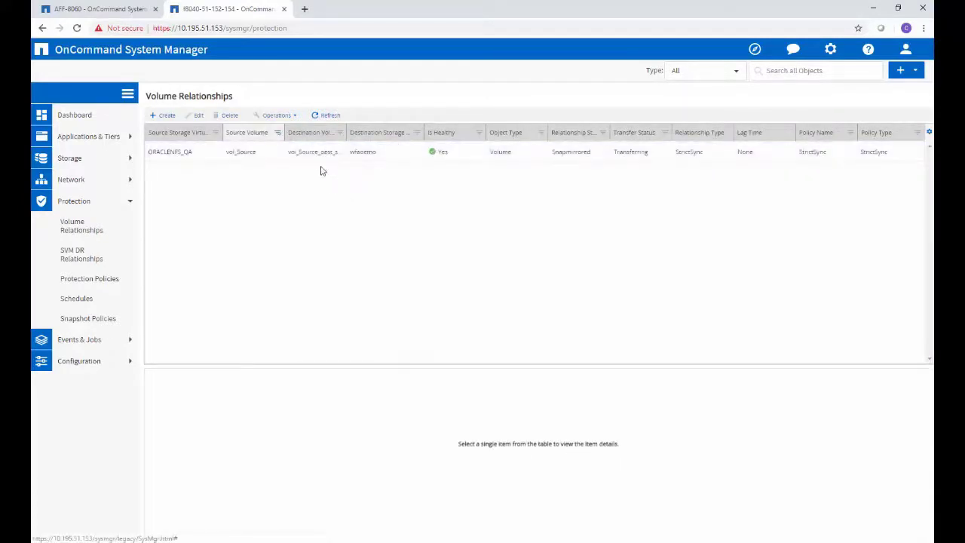
# Widen the destination volume column and refresh the relationships repeatedly to check the transfer status of vol_Source
pyautogui.moveTo(346, 132); pyautogui.dragTo(377, 133)
pyautogui.click(329, 115)
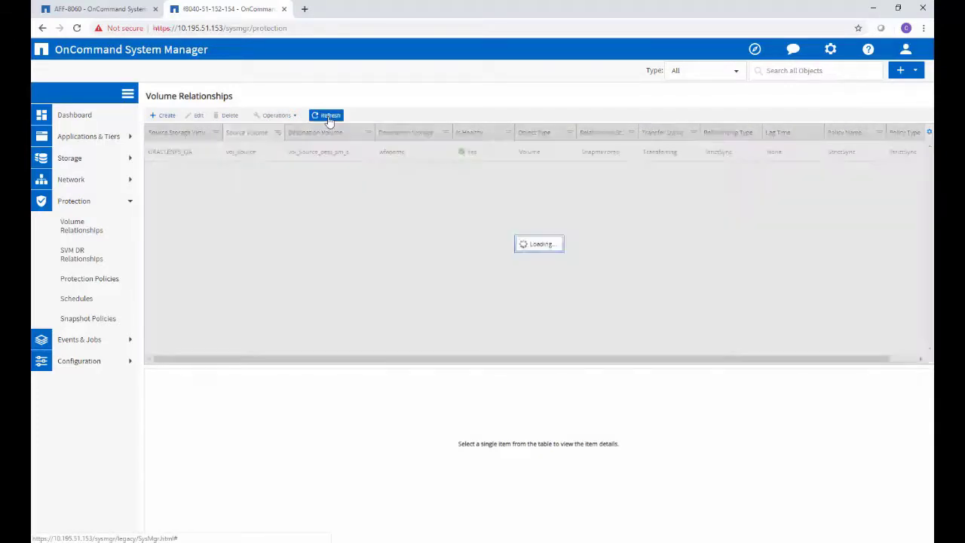
pyautogui.click(329, 115)
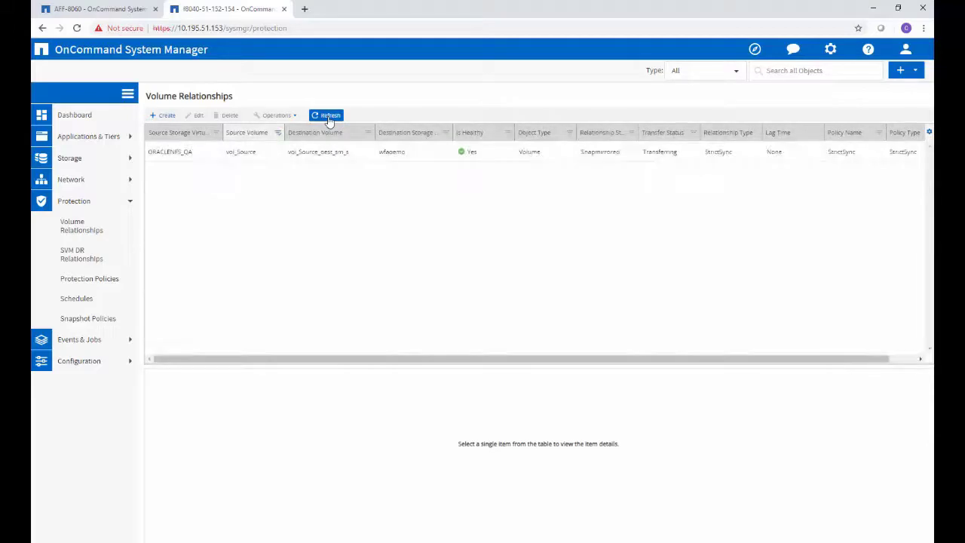
pyautogui.click(329, 116)
pyautogui.click(328, 115)
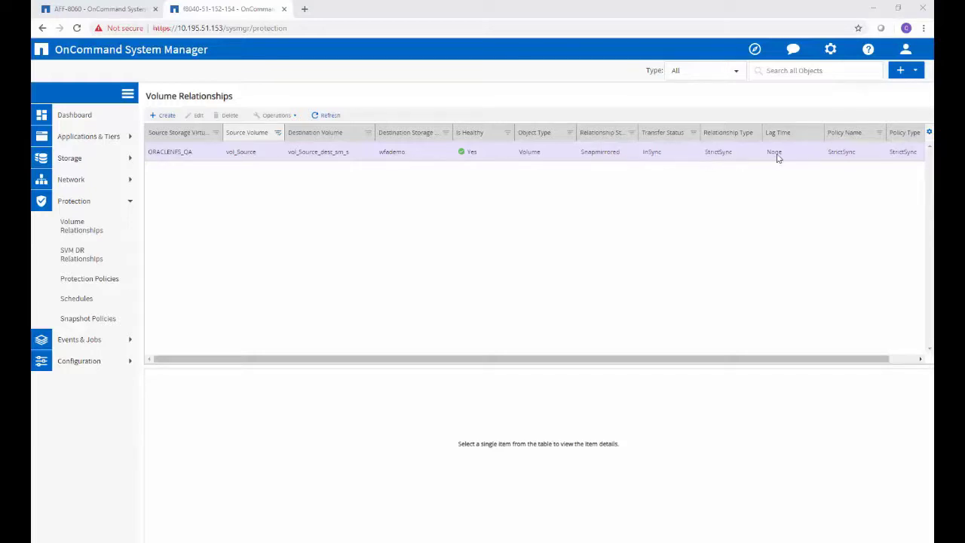
# List the cluster's volumes filtered by the name vol_S and widen the name column to read the full destination volume name
pyautogui.click(75, 158)
pyautogui.click(101, 248)
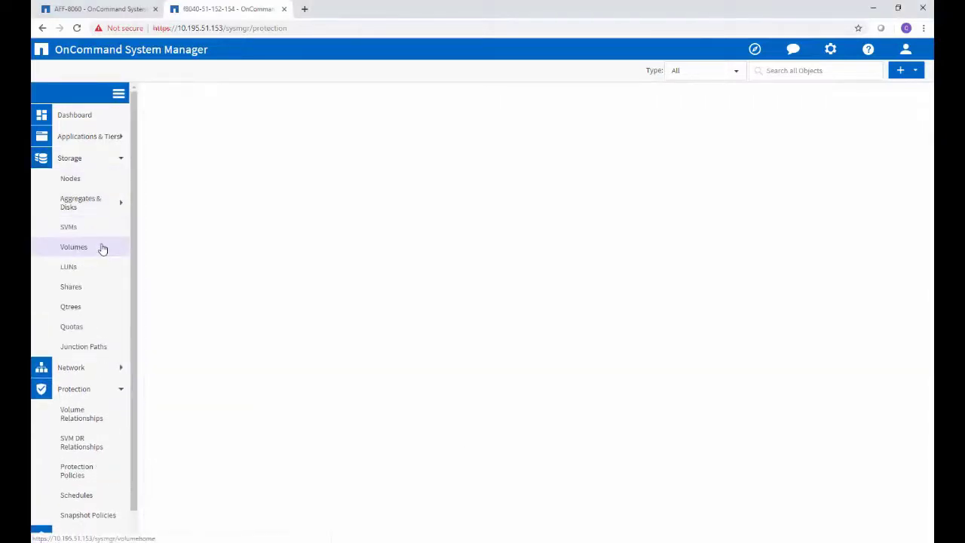
pyautogui.click(264, 141)
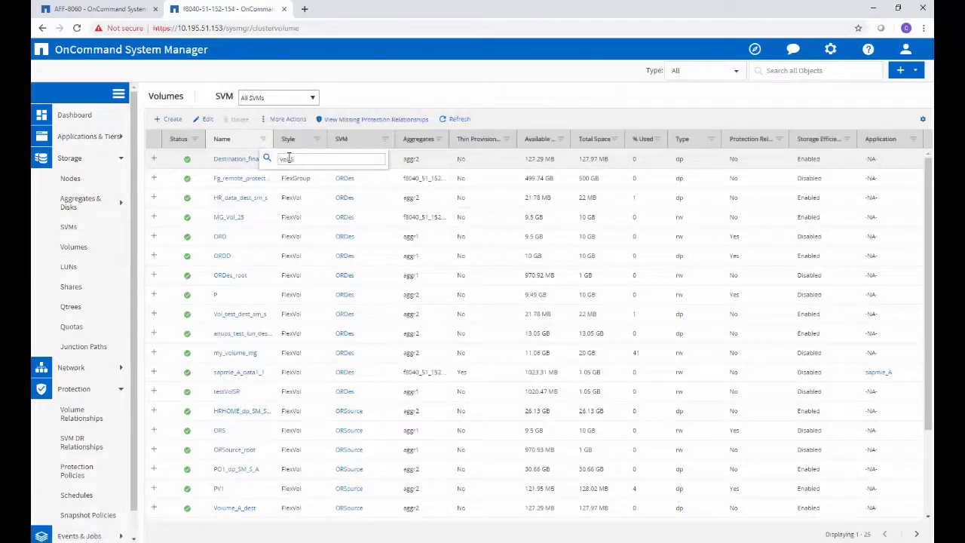
pyautogui.write('vol_s')
pyautogui.press('Return')
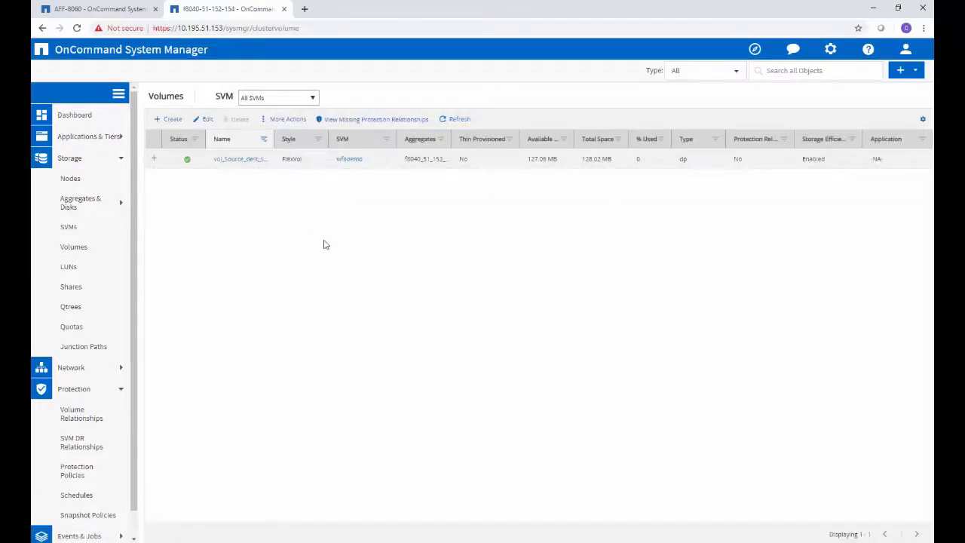
pyautogui.moveTo(273, 138); pyautogui.dragTo(307, 139)
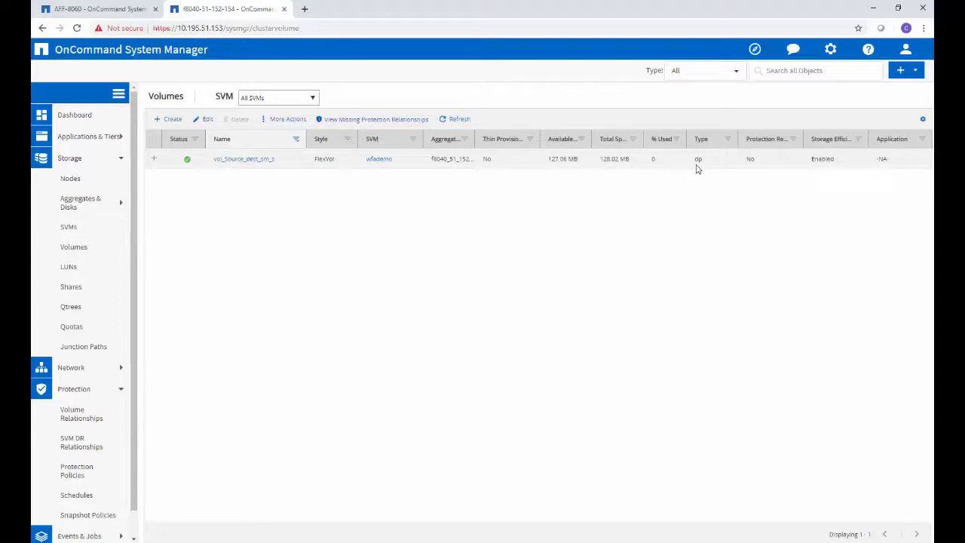
pyautogui.click(83, 249)
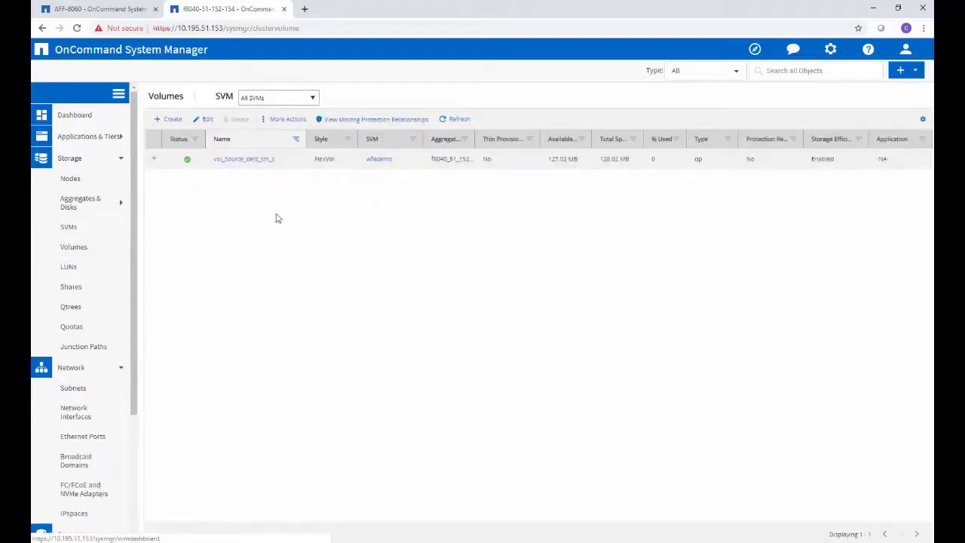
# Start a FlexClone volume from vol_Source_dest_sm_s and name it vol_Source_dest_sm_s_clone
pyautogui.rightClick(285, 169)
pyautogui.moveTo(364, 259)
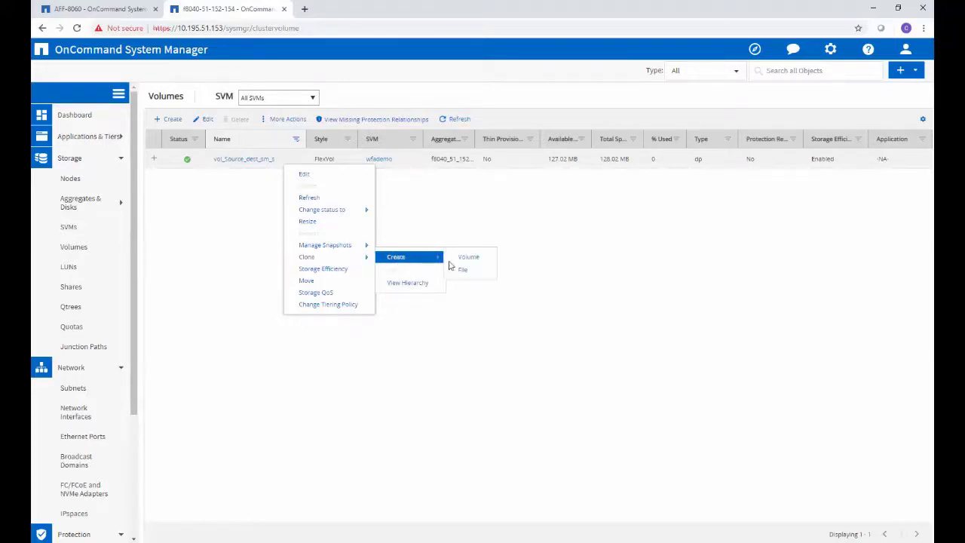
pyautogui.click(470, 256)
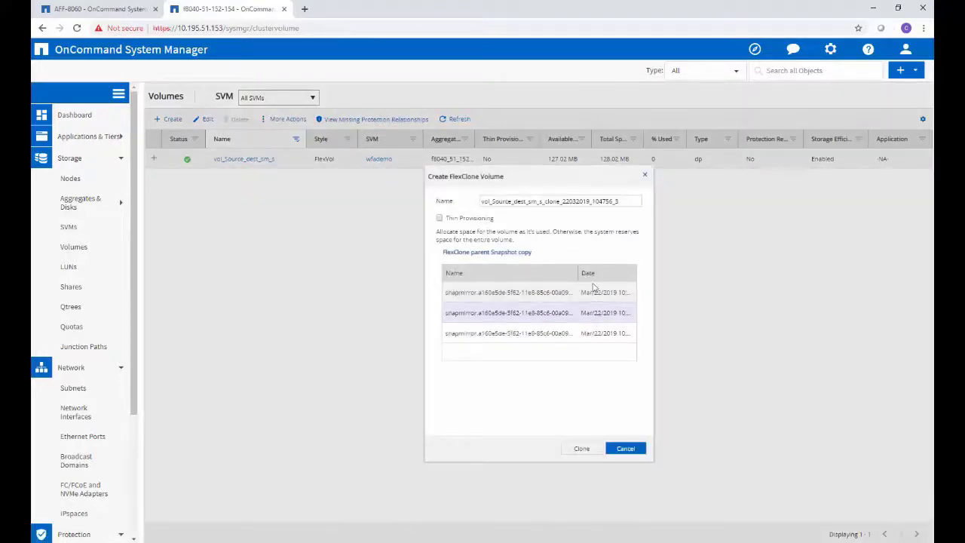
pyautogui.moveTo(562, 203); pyautogui.dragTo(637, 202)
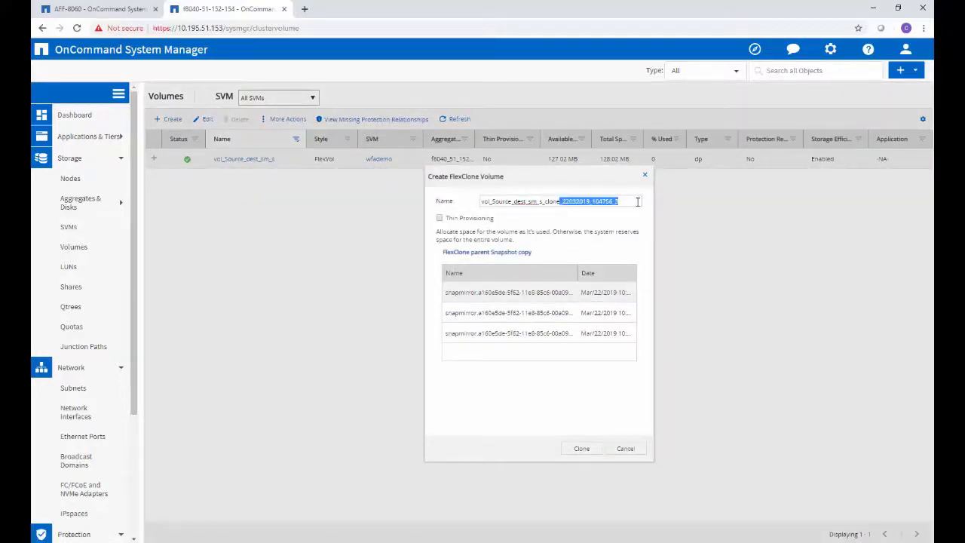
pyautogui.press('BackSpace')
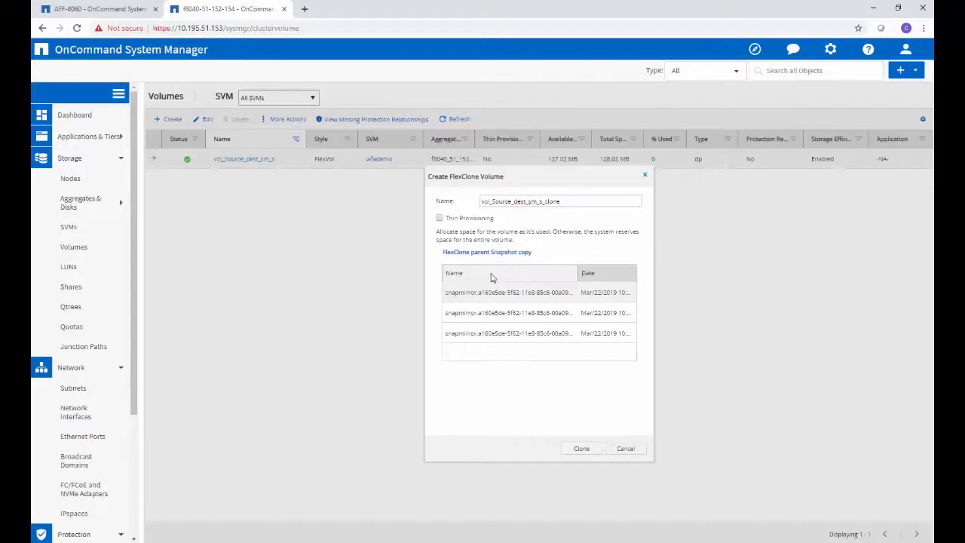
# Choose the third listed parent Snapshot copy and create the clone, accepting the SnapMirror destination warning
pyautogui.moveTo(577, 273); pyautogui.dragTo(509, 278)
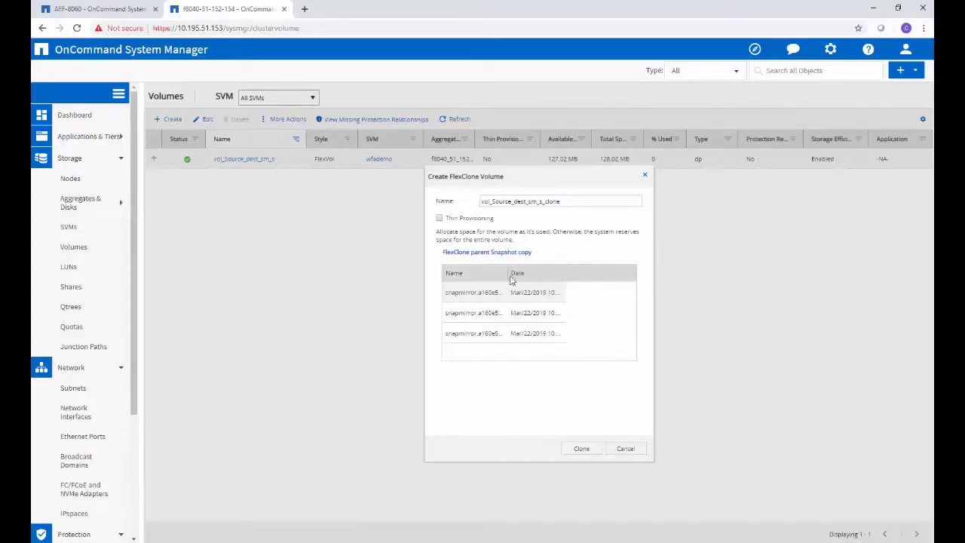
pyautogui.click(556, 334)
pyautogui.click(582, 449)
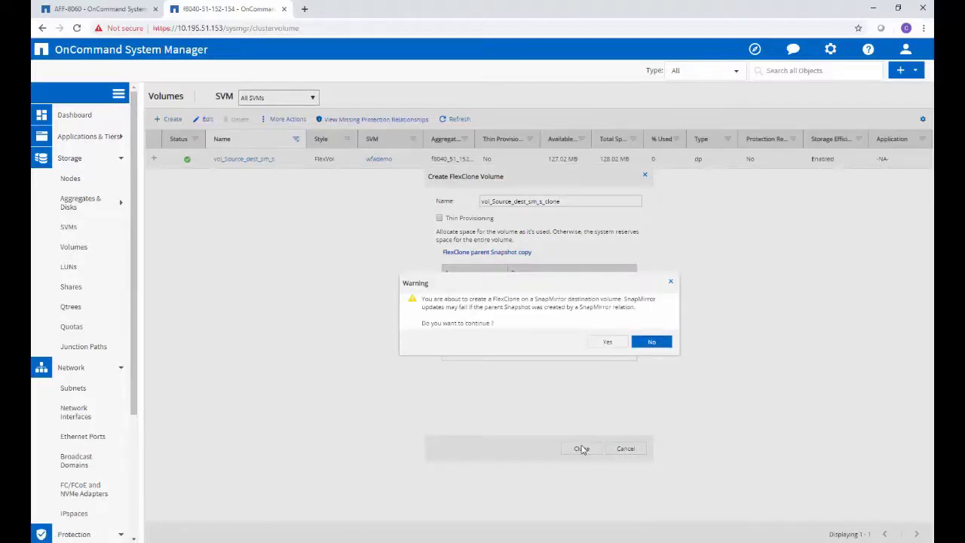
pyautogui.click(614, 344)
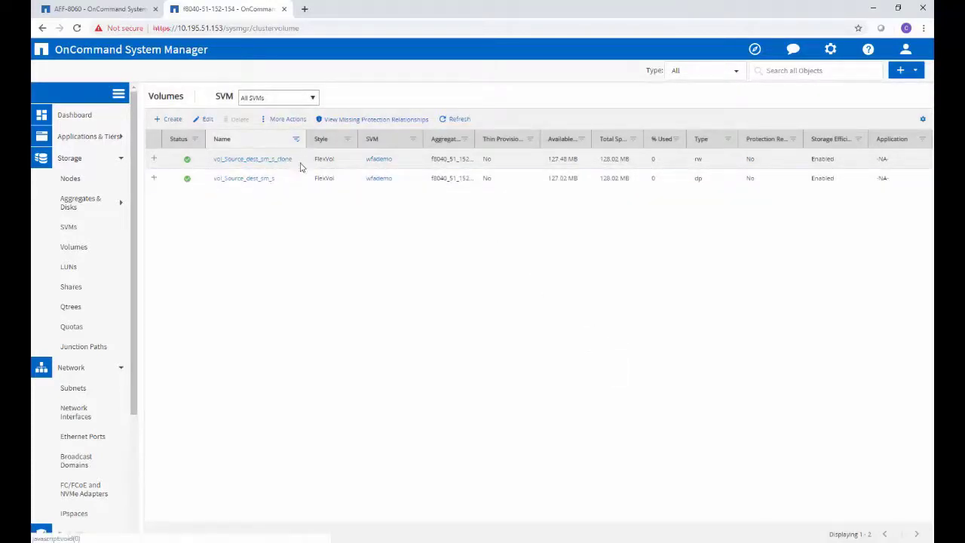
# Show the junction paths of the SVM wfademo, with the path column widened
pyautogui.click(113, 347)
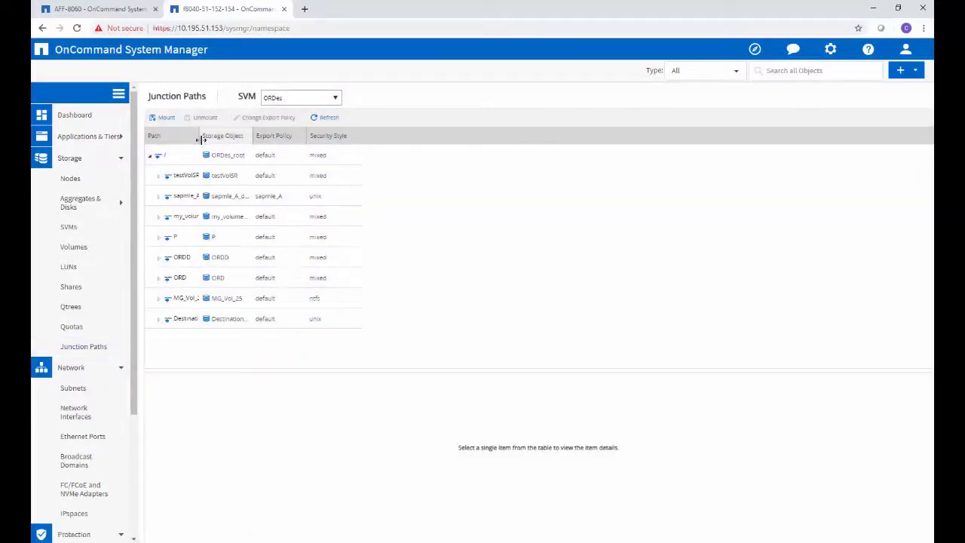
pyautogui.moveTo(200, 135); pyautogui.dragTo(336, 138)
pyautogui.click(337, 98)
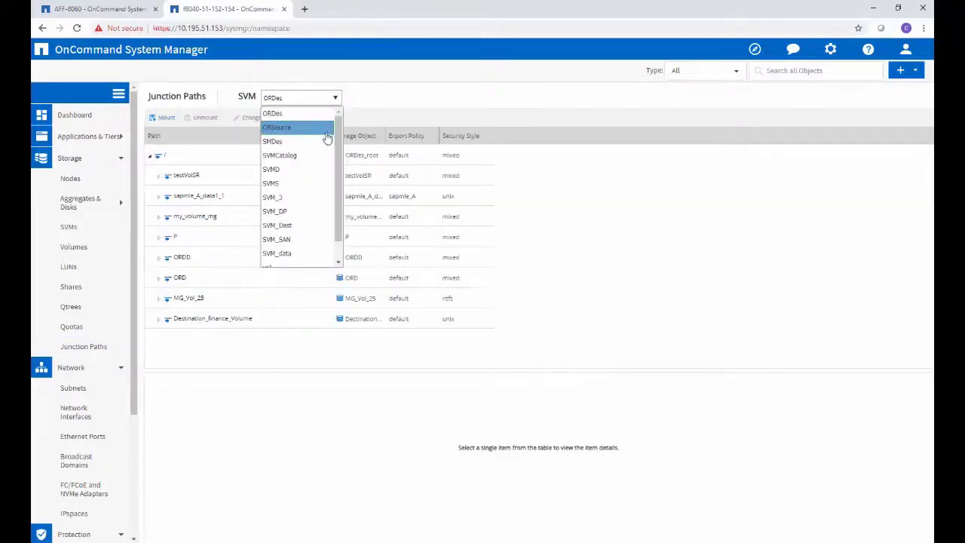
pyautogui.scroll(-2, 320, 181)
pyautogui.click(315, 260)
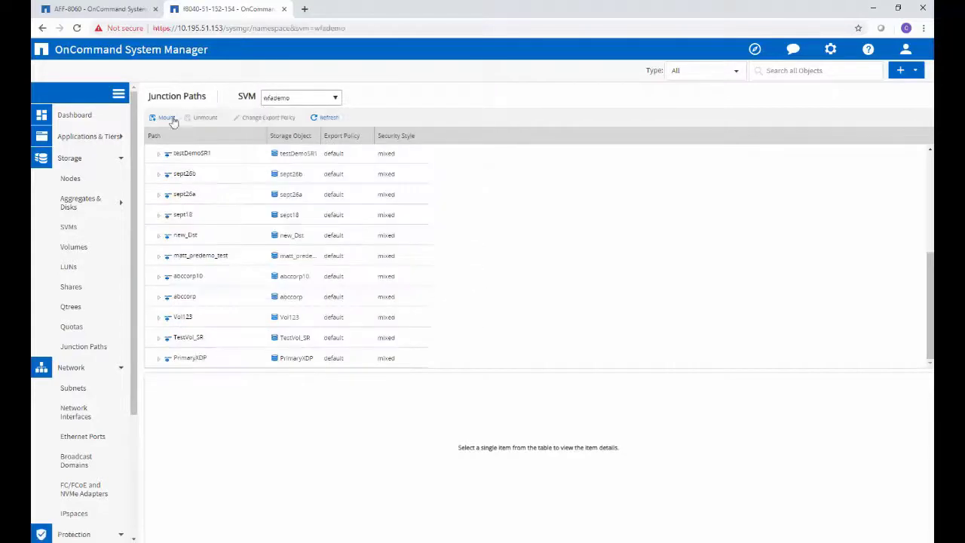
# Mount vol_Source_dest_sm_s_clone under the root junction path /, keeping the default junction name
pyautogui.click(163, 117)
pyautogui.click(592, 294)
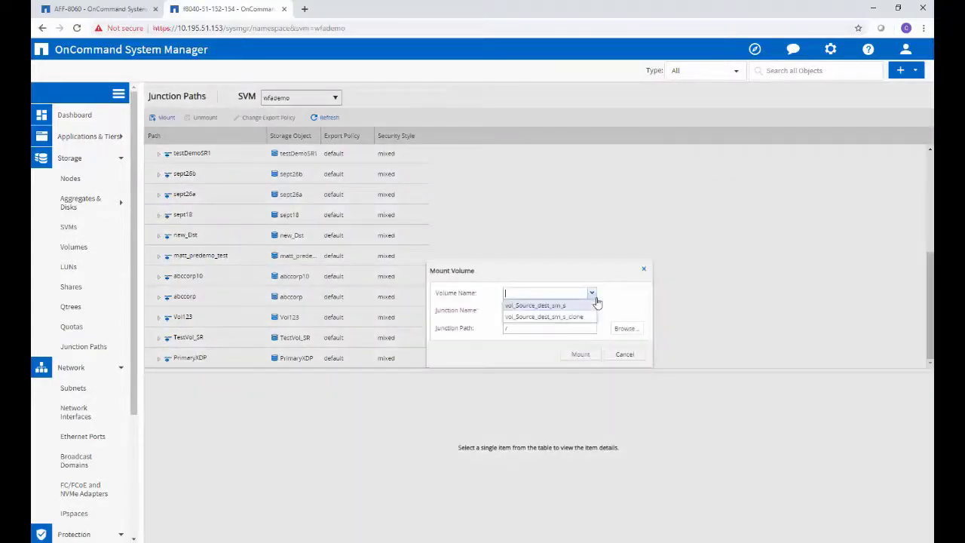
pyautogui.click(582, 317)
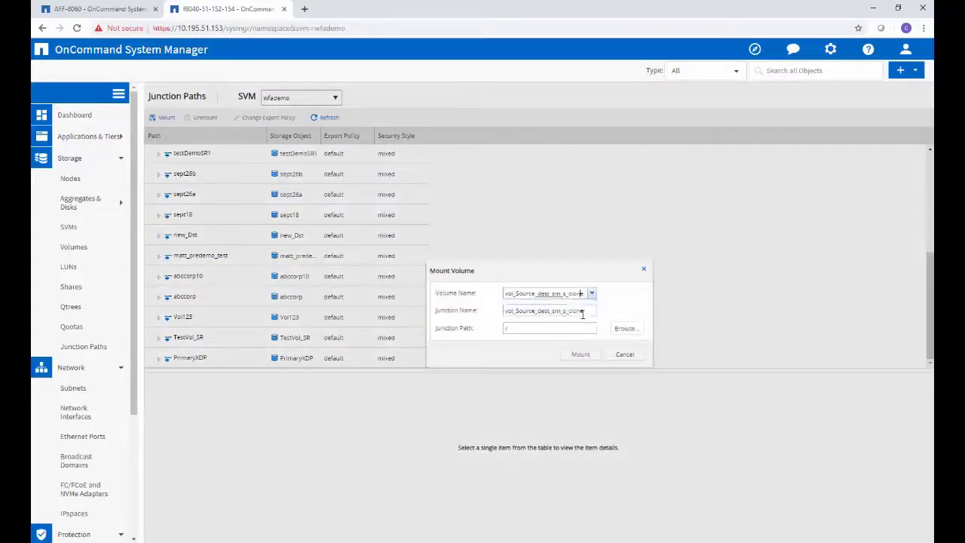
pyautogui.click(578, 354)
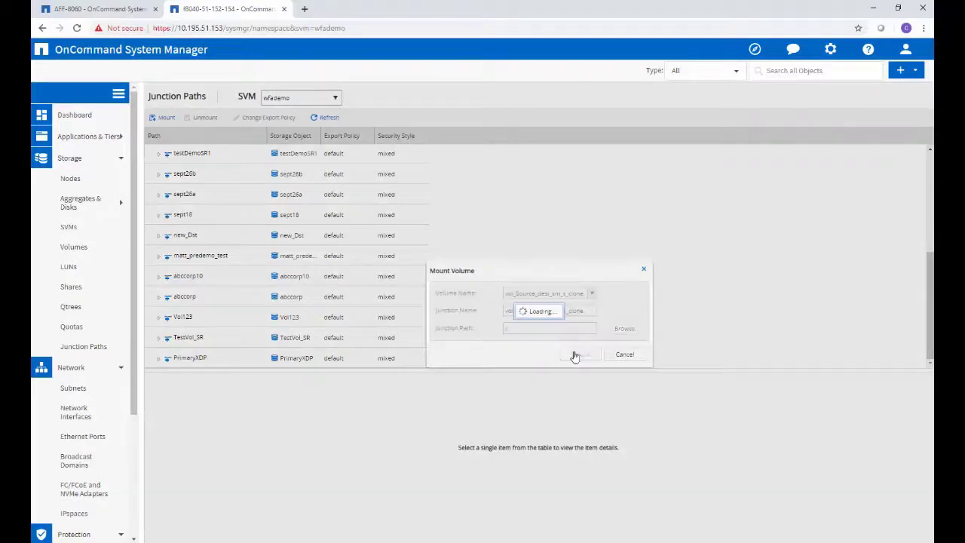
# View the network interfaces and select NFS_LIF of wfademo to look up its IP address
pyautogui.moveTo(310, 436); pyautogui.dragTo(224, 435)
pyautogui.click(97, 410)
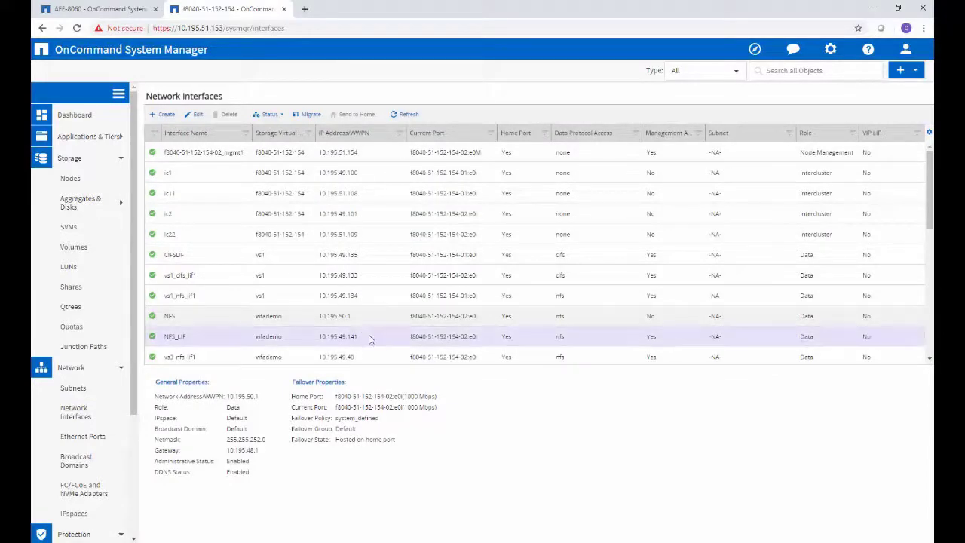
pyautogui.click(370, 337)
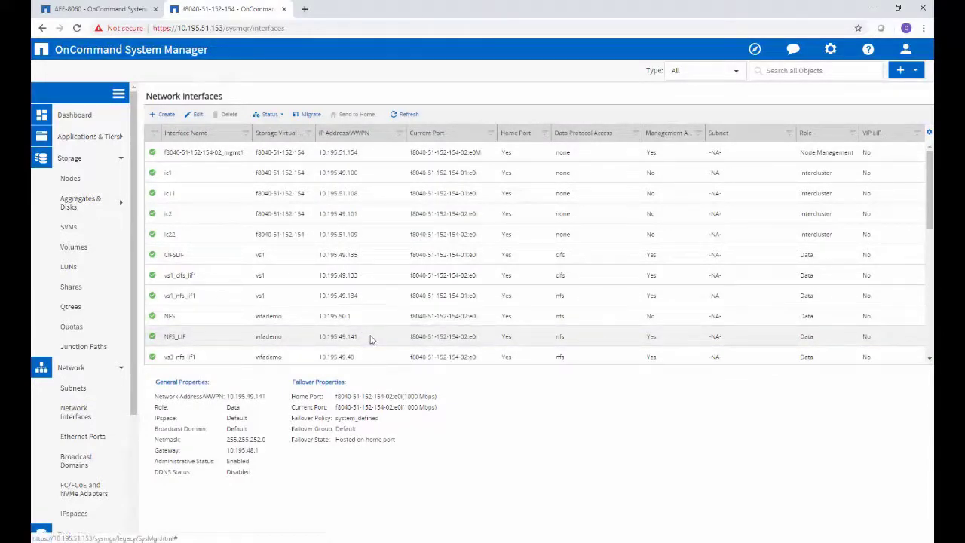
# Switch to the Linux terminal and rerun the command mounting 10.195.49.141:\vol_Source_dest_sm_s_clone on \mnt\a5
pyautogui.hotkey('alt', 'Tab')
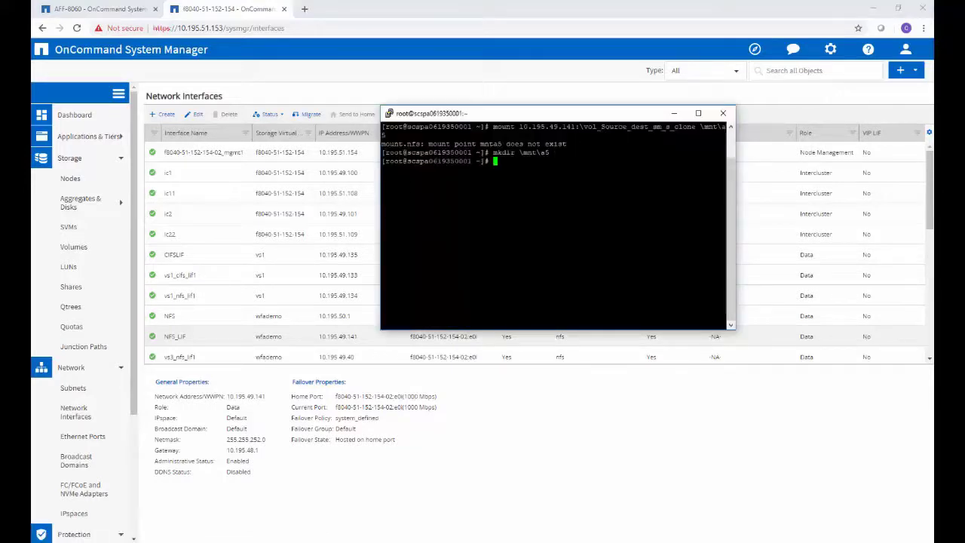
pyautogui.press('Up')
pyautogui.press('Up')
pyautogui.press('Return')
# Change to the directory \mnt\a5 and inspect the cloned files and their disk usage with ls -l and du -sh
pyautogui.write('c')
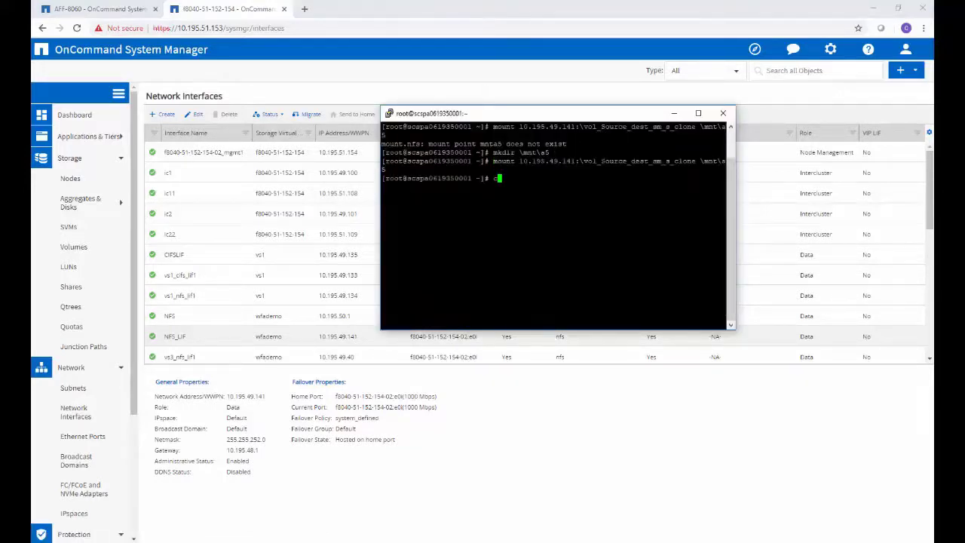
pyautogui.write('d \\mnt\\a5')
pyautogui.press('Return')
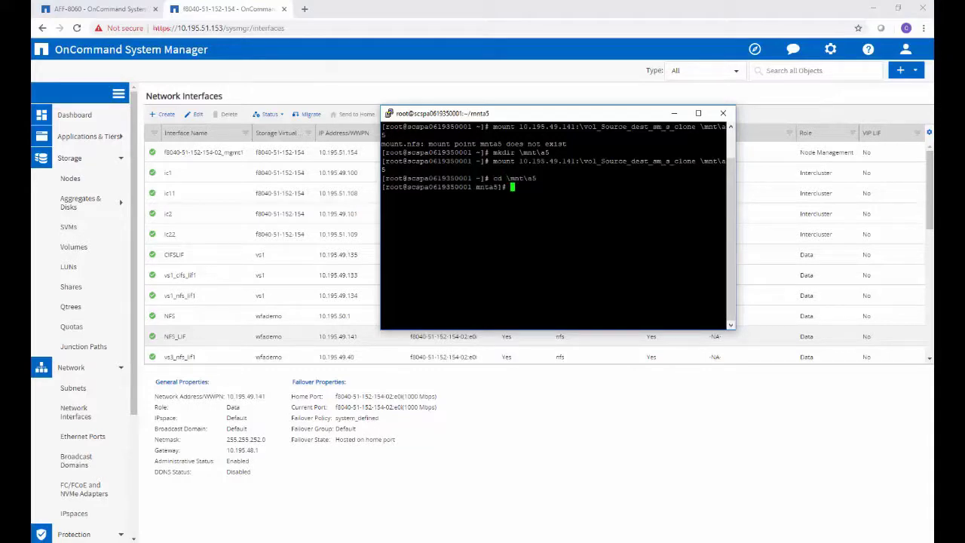
pyautogui.write('ls -l')
pyautogui.press('Return')
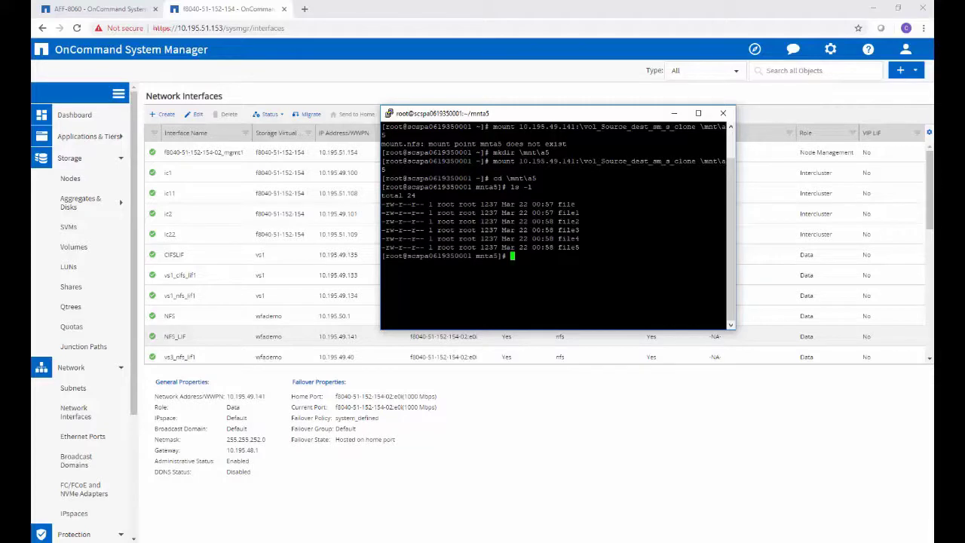
pyautogui.write('du -sh .')
pyautogui.press('Return')
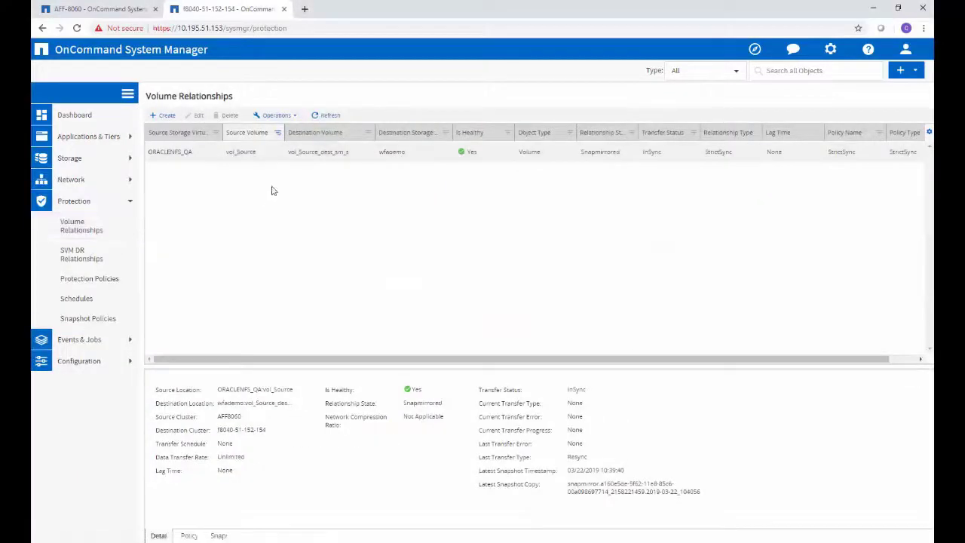
# Quiesce the SnapMirror relationship between vol_Source and vol_Source_dest_sm_s, acknowledging the confirmation
pyautogui.rightClick(276, 162)
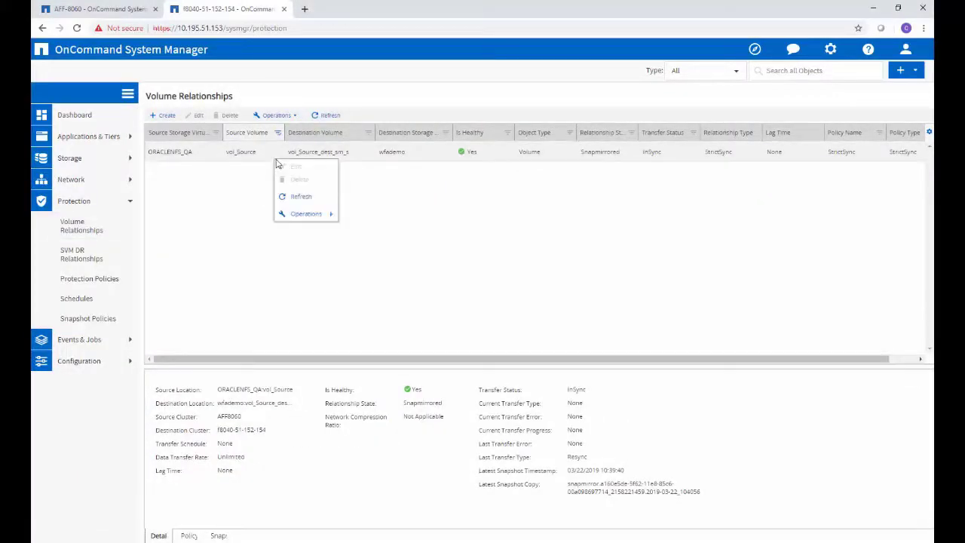
pyautogui.moveTo(315, 216)
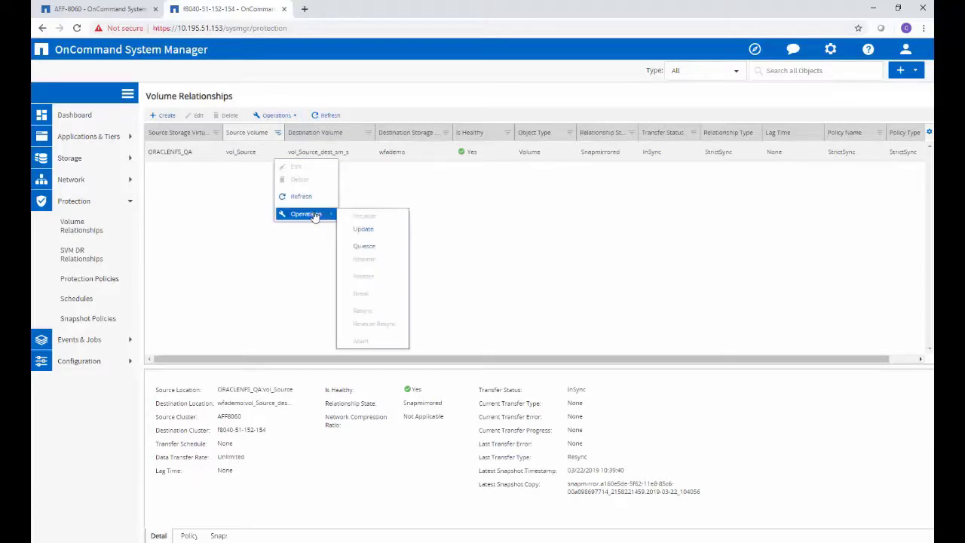
pyautogui.click(365, 248)
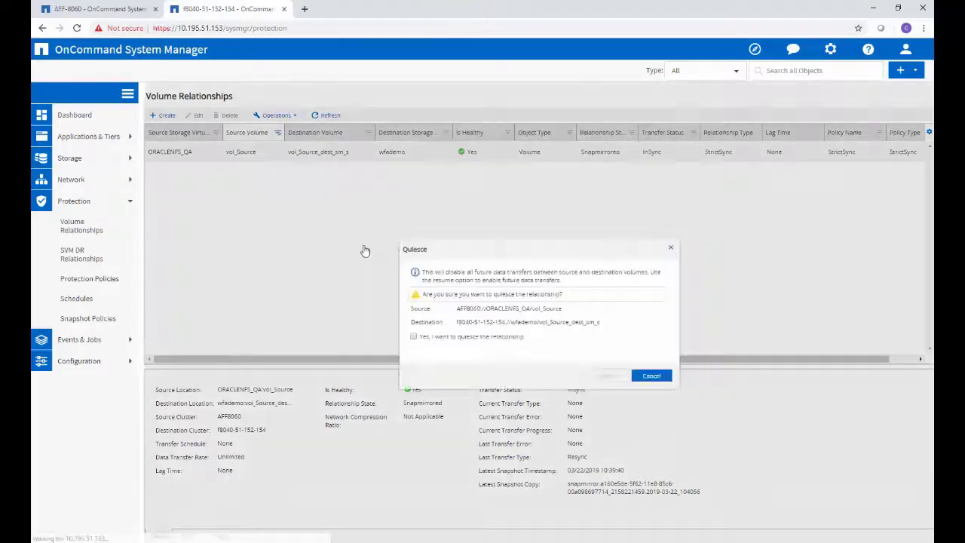
pyautogui.click(414, 337)
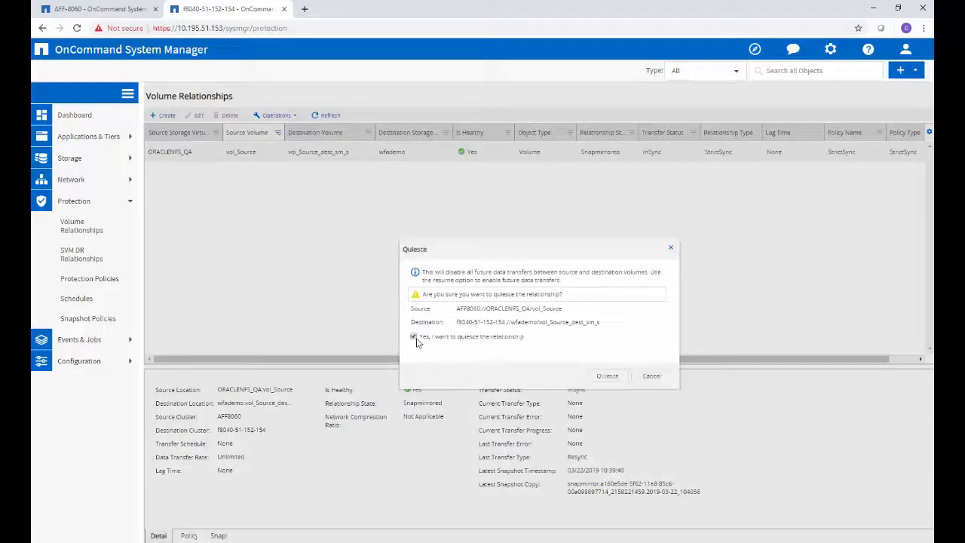
pyautogui.click(595, 381)
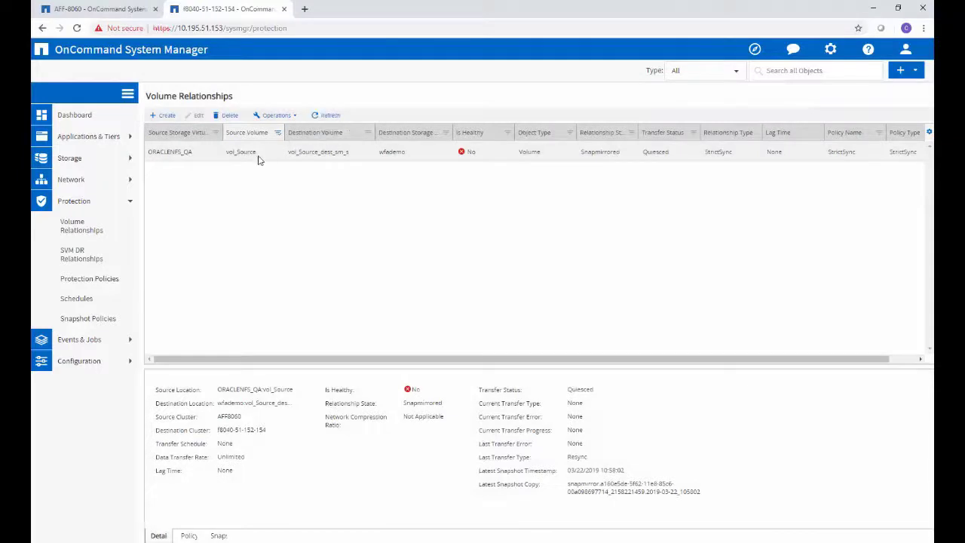
# Break the quiesced relationship between vol_Source and vol_Source_dest_sm_s, acknowledging the confirmation
pyautogui.rightClick(256, 159)
pyautogui.moveTo(308, 218)
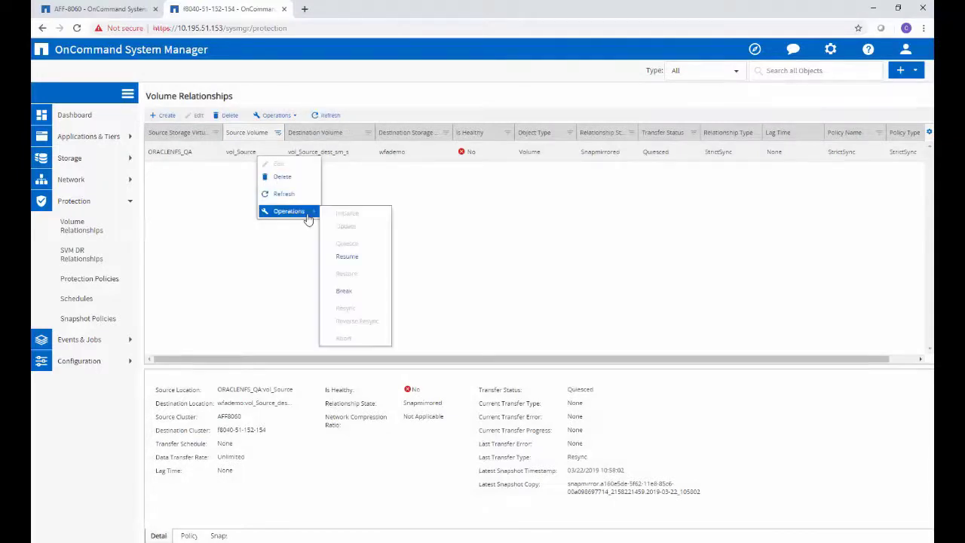
pyautogui.click(356, 292)
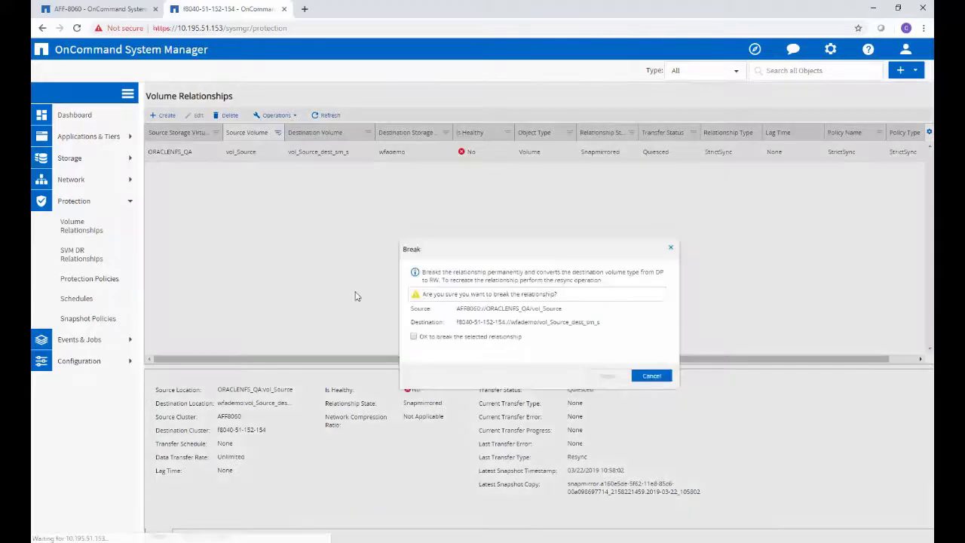
pyautogui.click(414, 337)
pyautogui.click(607, 374)
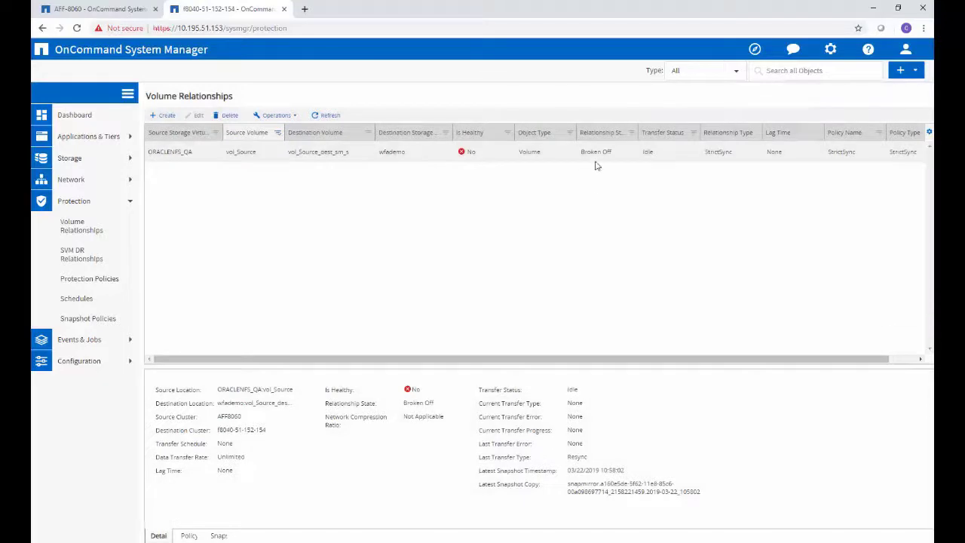
# View the volumes of SVM wfademo and filter them by the name vol to check the destination volume's type
pyautogui.click(89, 159)
pyautogui.click(89, 247)
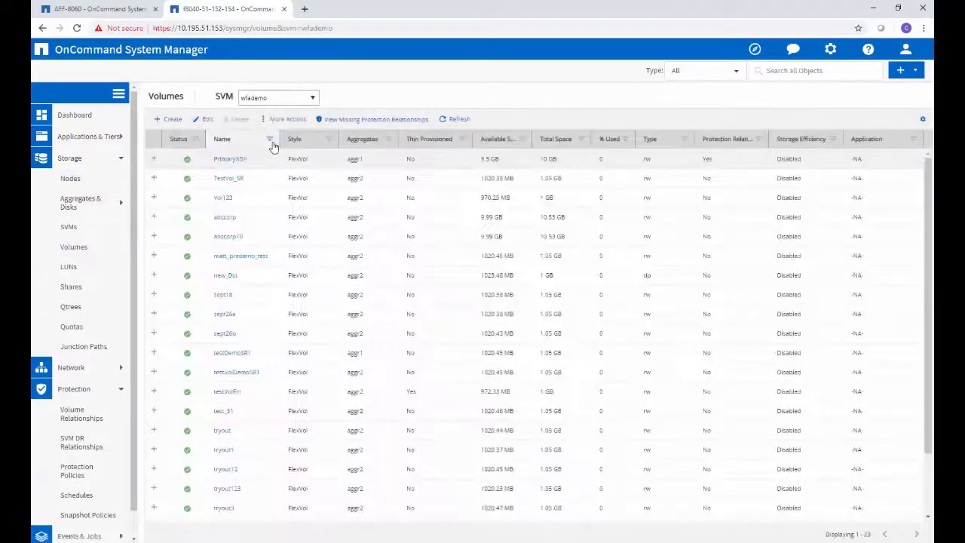
pyautogui.click(271, 141)
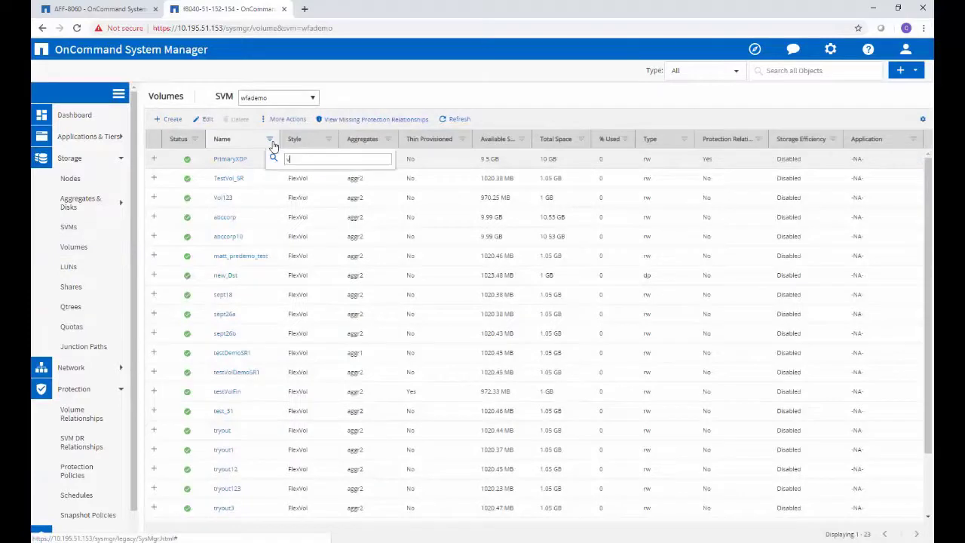
pyautogui.write('vol')
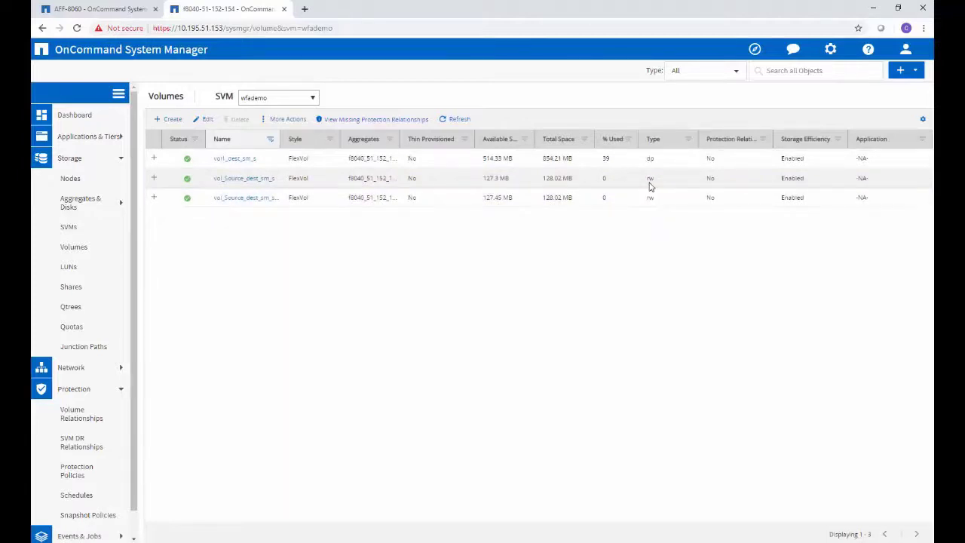
# Mount vol_Source_dest_sm_s under the root junction path /, keeping the default junction name
pyautogui.click(99, 349)
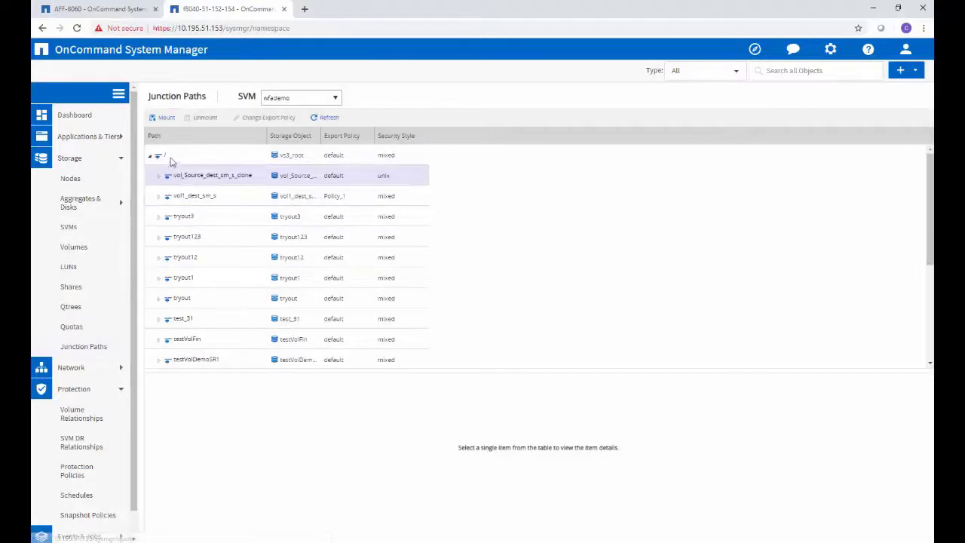
pyautogui.click(166, 118)
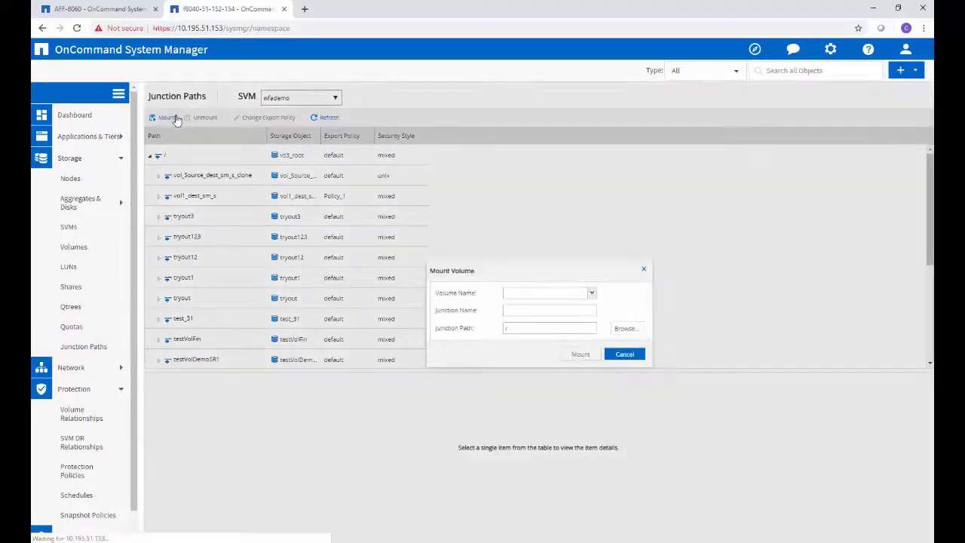
pyautogui.click(508, 292)
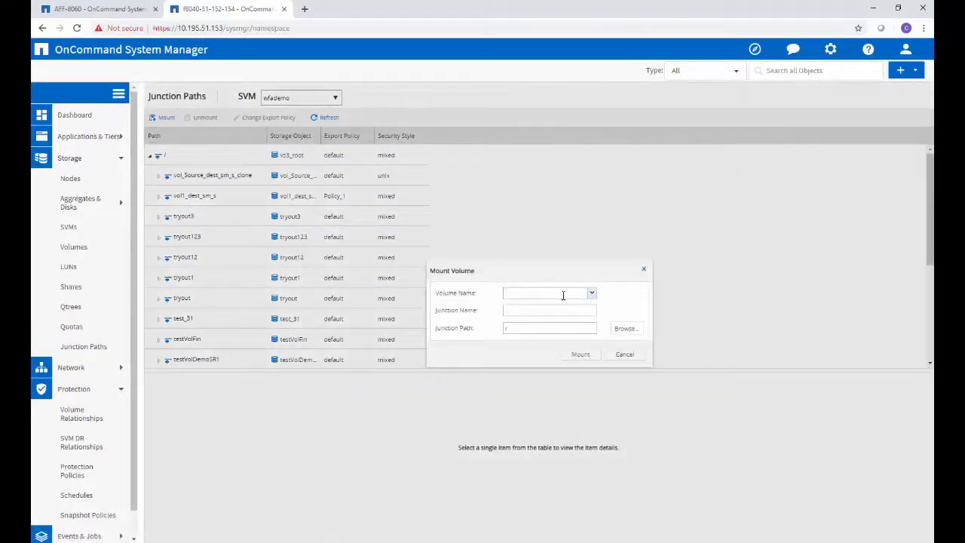
pyautogui.click(588, 293)
pyautogui.click(579, 309)
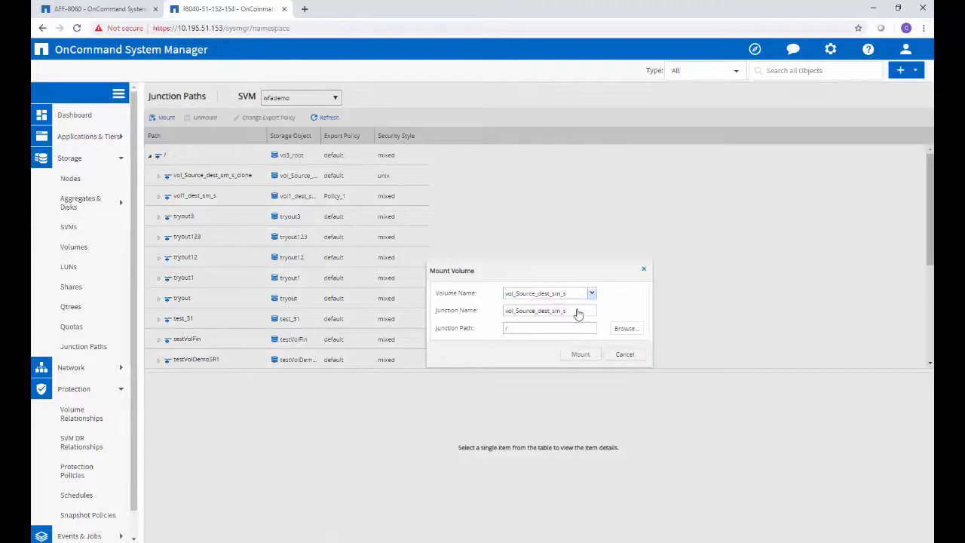
pyautogui.click(579, 354)
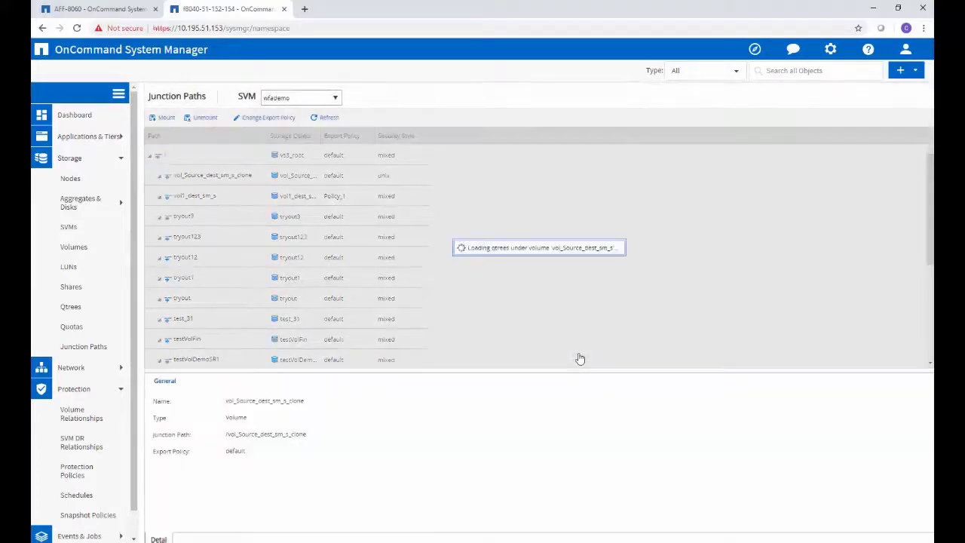
# Switch to the Linux terminal and run mount 10.195.49.141:\vol_Source_dest_sm_s \mnt\a6
pyautogui.hotkey('alt', 'Tab')
pyautogui.write('mount 10.195.49.141:/vol_Source_dest_sm_s /mnt/ac')
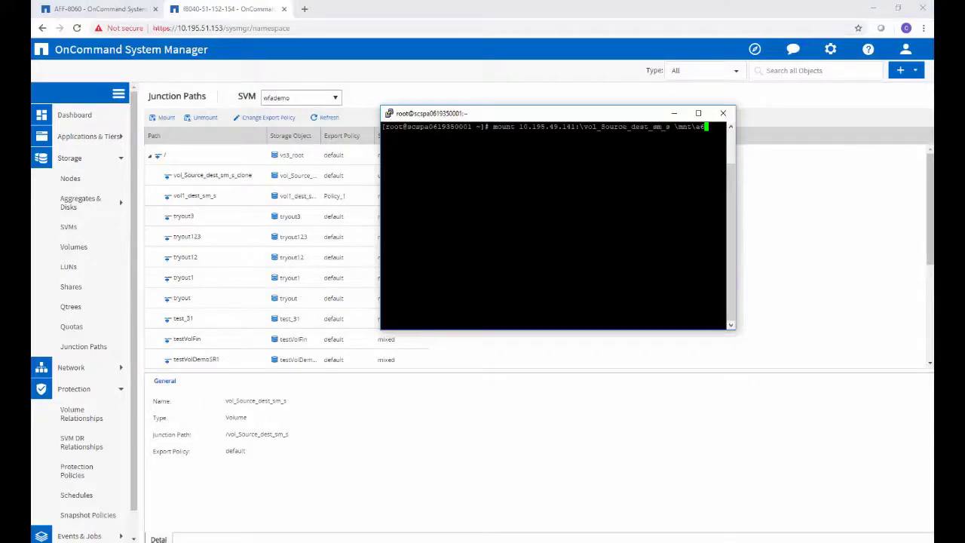
pyautogui.press('Return')
# Change to the directory \mnt\a6 and list its files with ls -l
pyautogui.write('cd \\mnt\\a6')
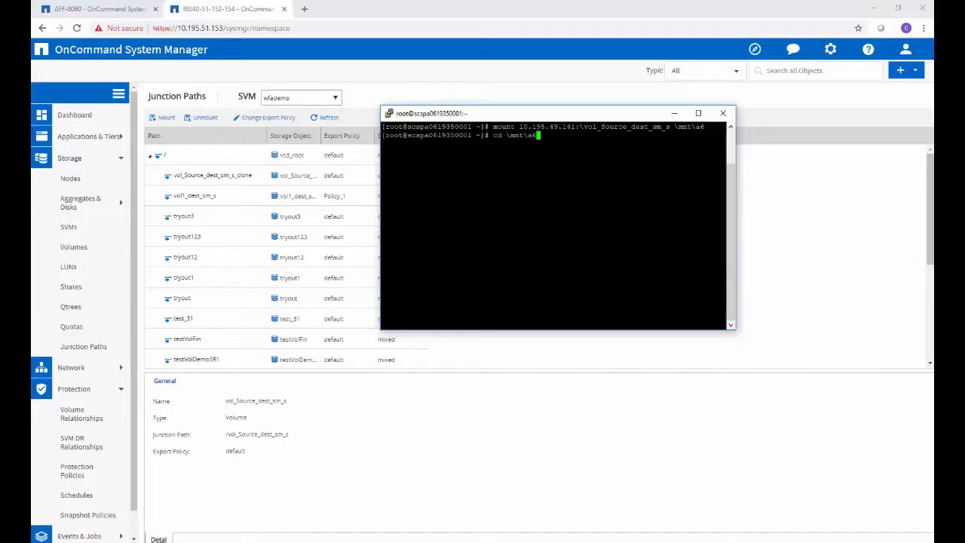
pyautogui.press('Return')
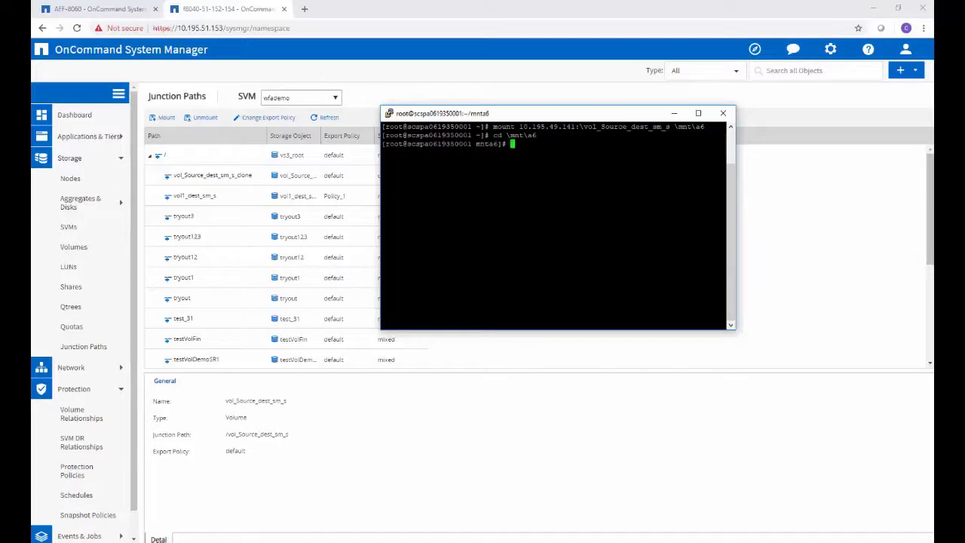
pyautogui.write('ls -l')
pyautogui.press('Return')
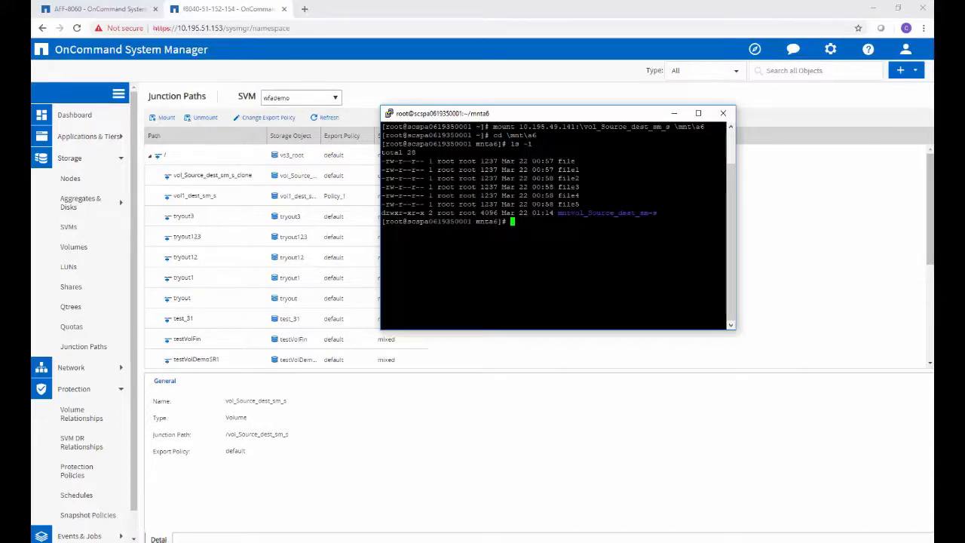
# Run touch file and touch sample.txt in the mounted destination volume's directory
pyautogui.write('touch file')
pyautogui.press('Return')
pyautogui.write('tou')
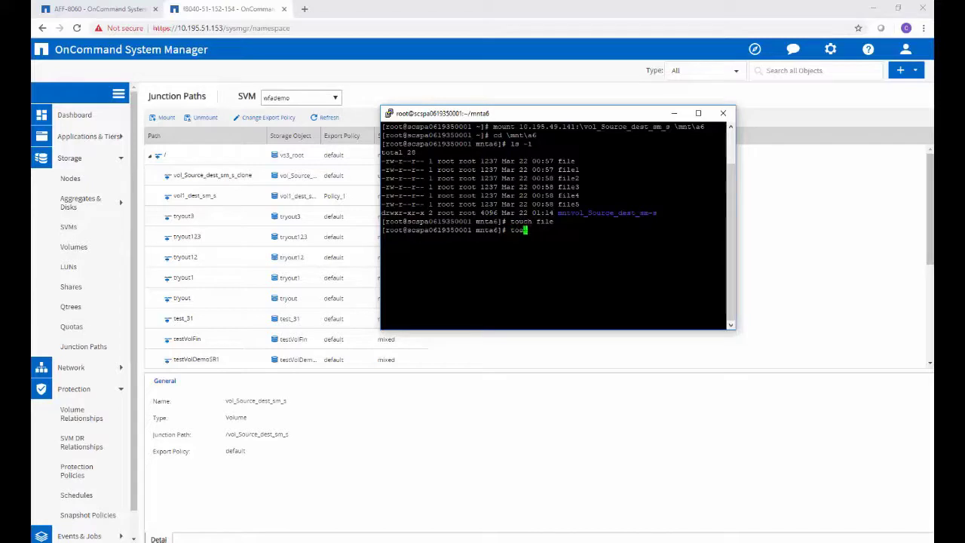
pyautogui.write('ch sample.txt')
pyautogui.press('Return')
# Open sample.txt in nano, paste the copied text into it, and save it under the same name
pyautogui.write('rano sample')
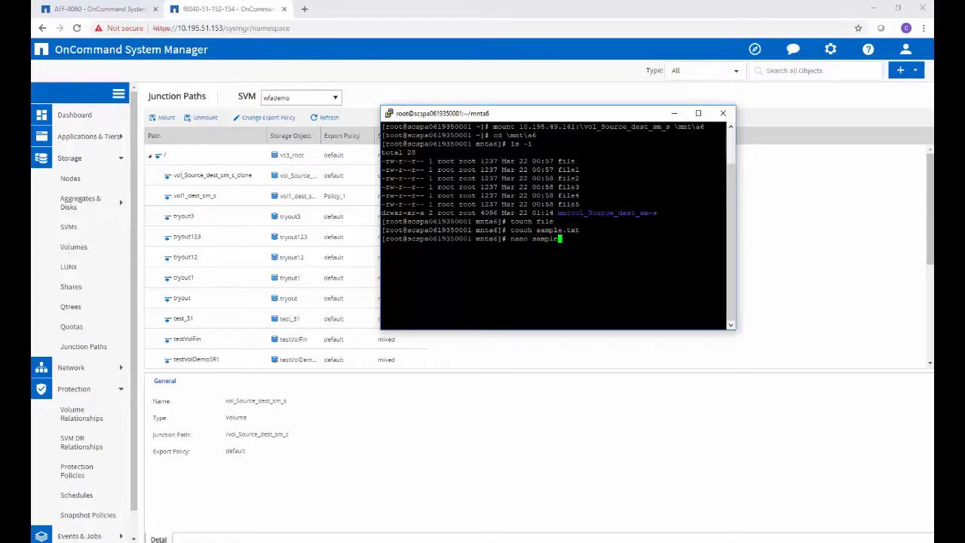
pyautogui.write('.txt')
pyautogui.press('Return')
pyautogui.press('shift+Insert')
pyautogui.hotkey('ctrl', 'x')
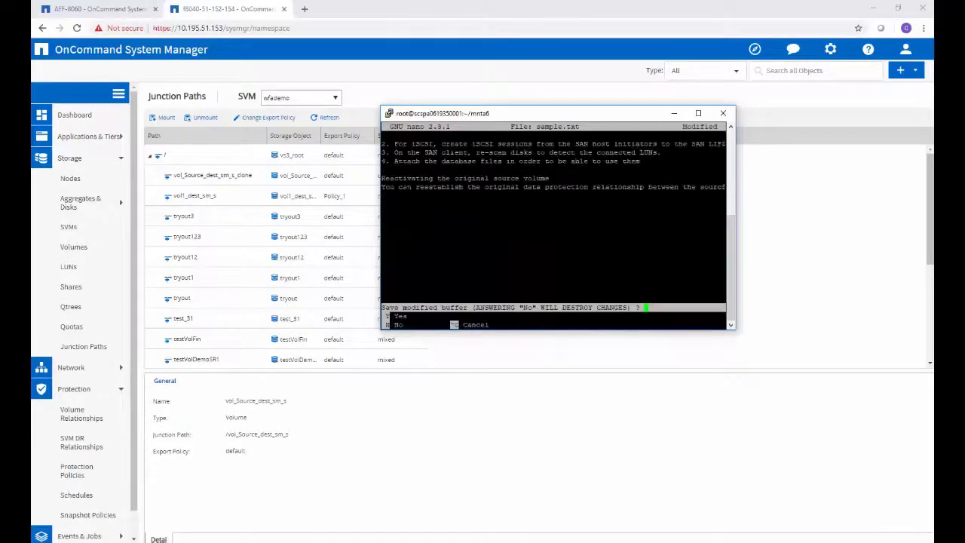
pyautogui.press('y')
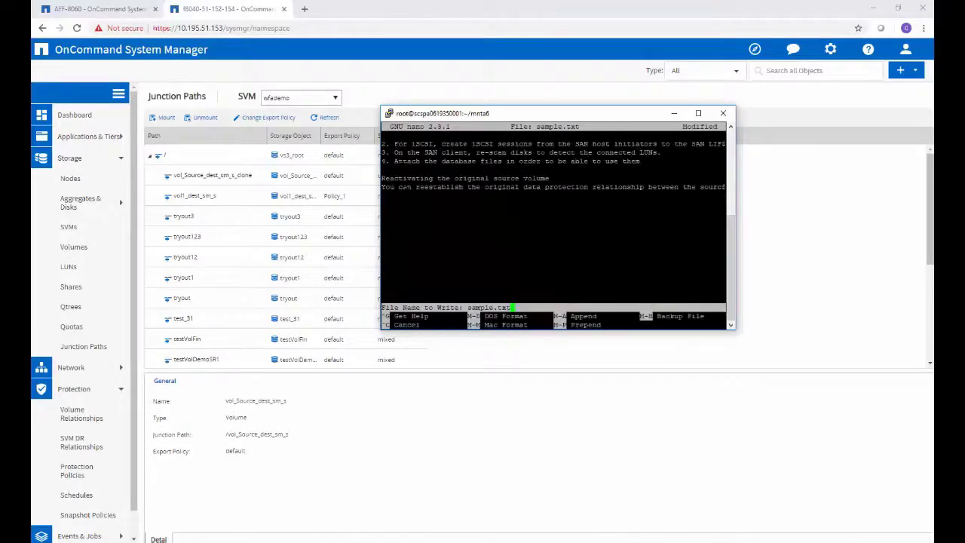
pyautogui.press('Return')
# List the directory contents with ls -l to check the newly written sample.txt
pyautogui.write('ls -l')
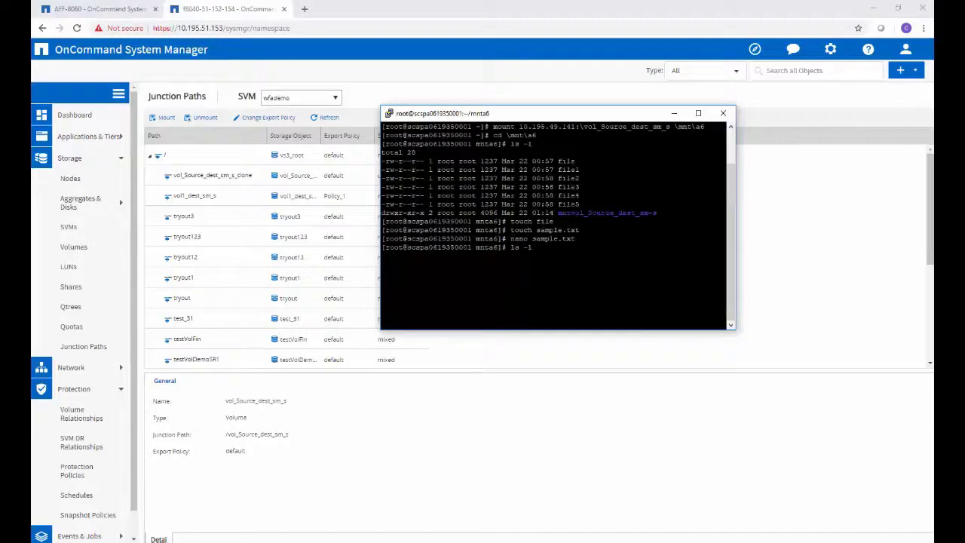